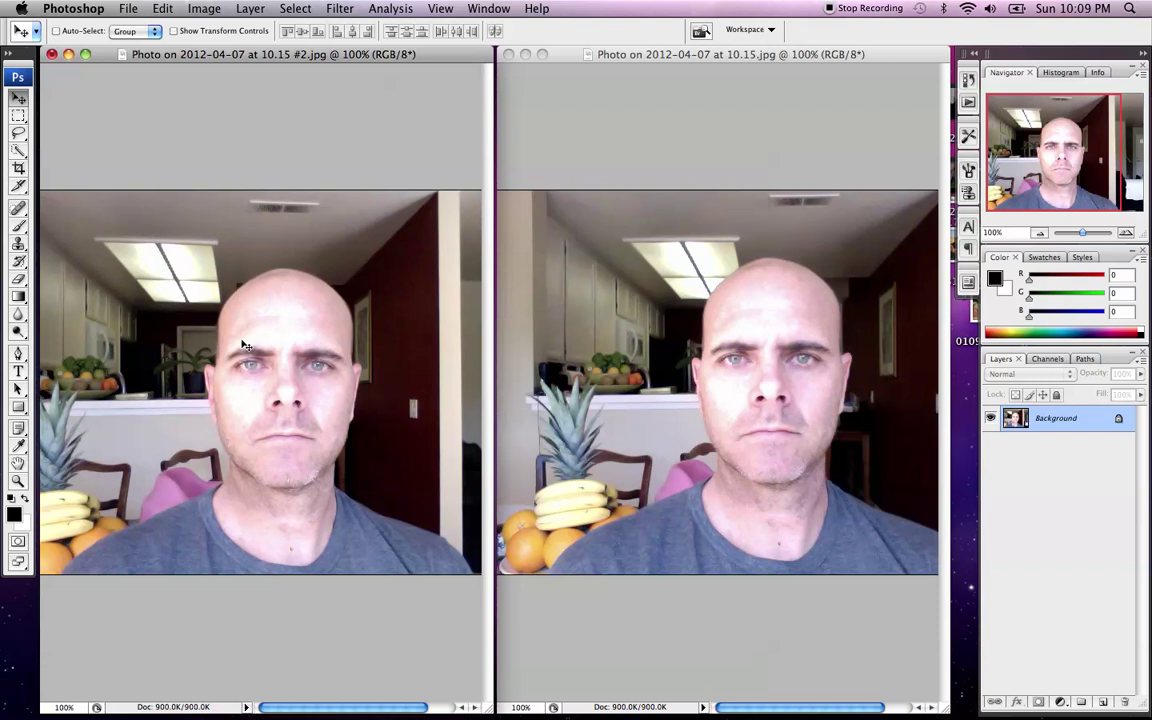
# Step: Drag the left webcam portrait into the right document as Layer 1
pyautogui.moveTo(255, 342); pyautogui.dragTo(733, 355)
pyautogui.click(400, 50)
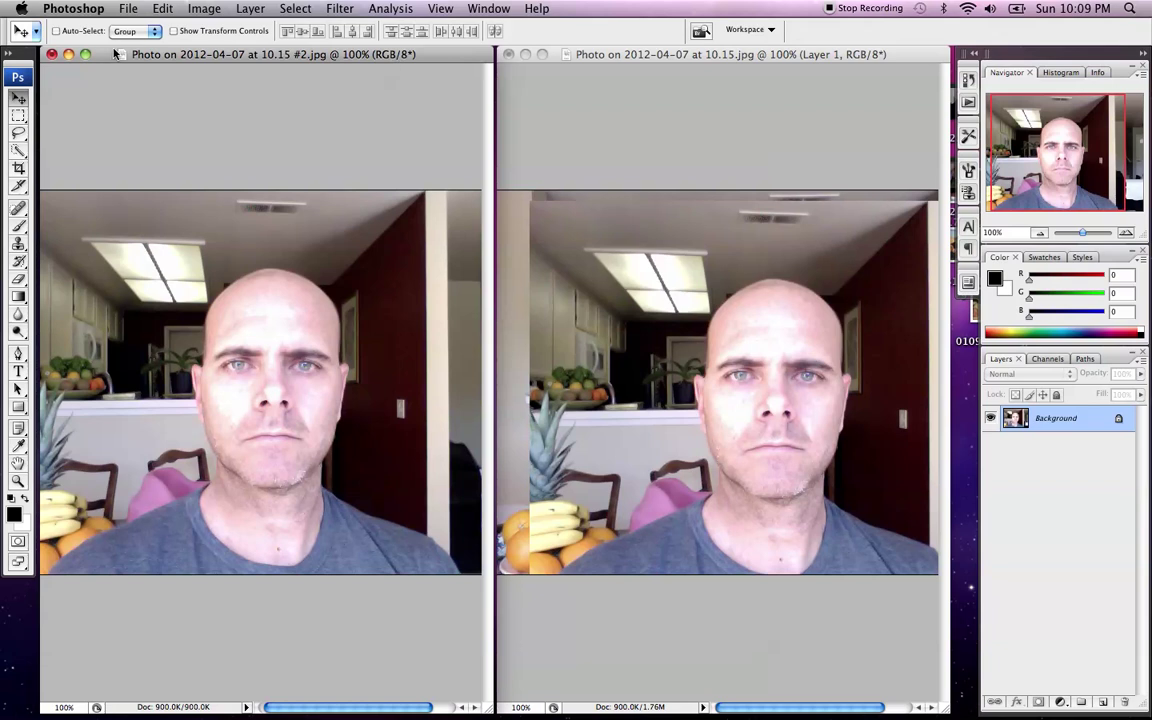
# Step: Close the source portrait without saving and move the remaining window left
pyautogui.click(51, 54)
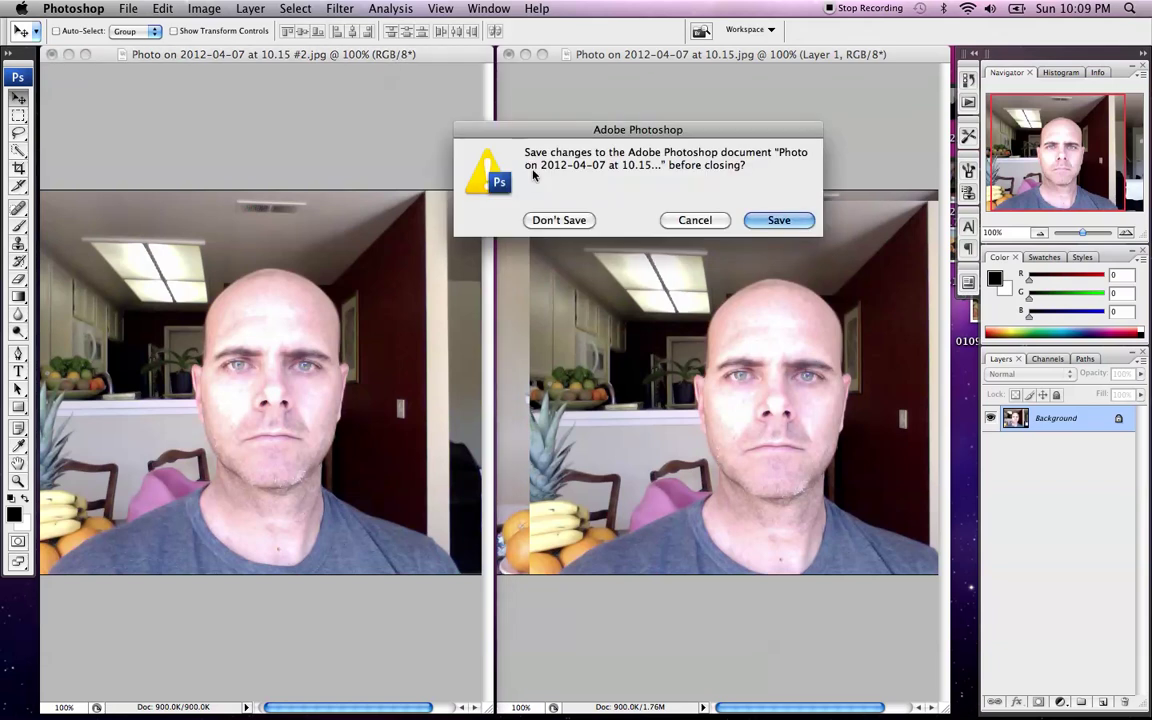
pyautogui.click(563, 224)
pyautogui.keyDown('super'); pyautogui.click(602, 55); pyautogui.keyUp('super')
pyautogui.click(410, 63)
pyautogui.moveTo(663, 60); pyautogui.dragTo(307, 65)
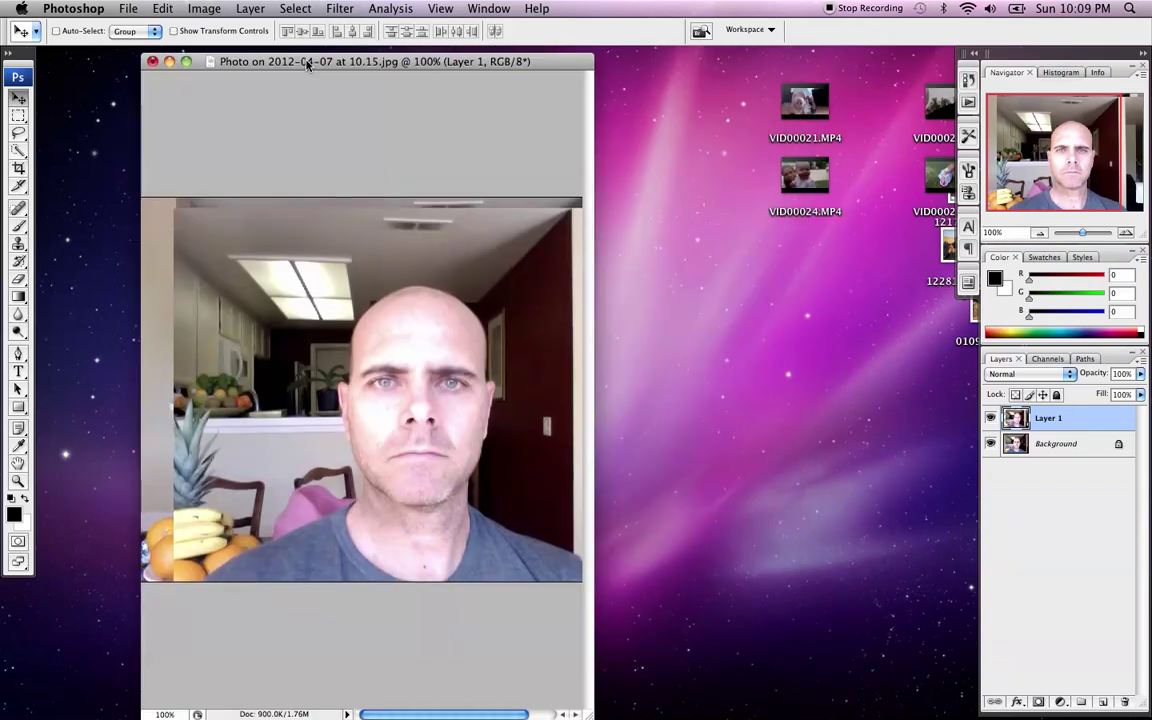
# Step: Toggle Layer 1's visibility to compare the two portraits, leaving it hidden
pyautogui.click(990, 419)
pyautogui.click(990, 419)
pyautogui.click(990, 419)
pyautogui.click(990, 419)
pyautogui.click(990, 419)
pyautogui.click(990, 419)
pyautogui.click(990, 419)
pyautogui.click(990, 419)
pyautogui.click(990, 419)
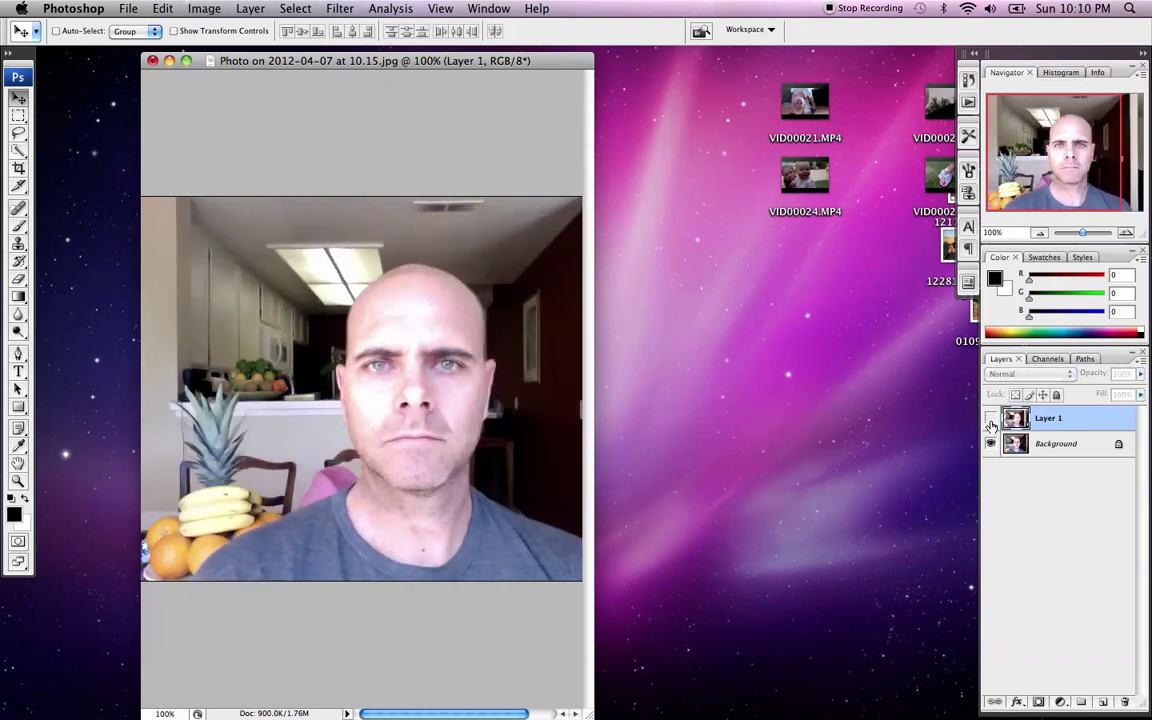
pyautogui.click(990, 419)
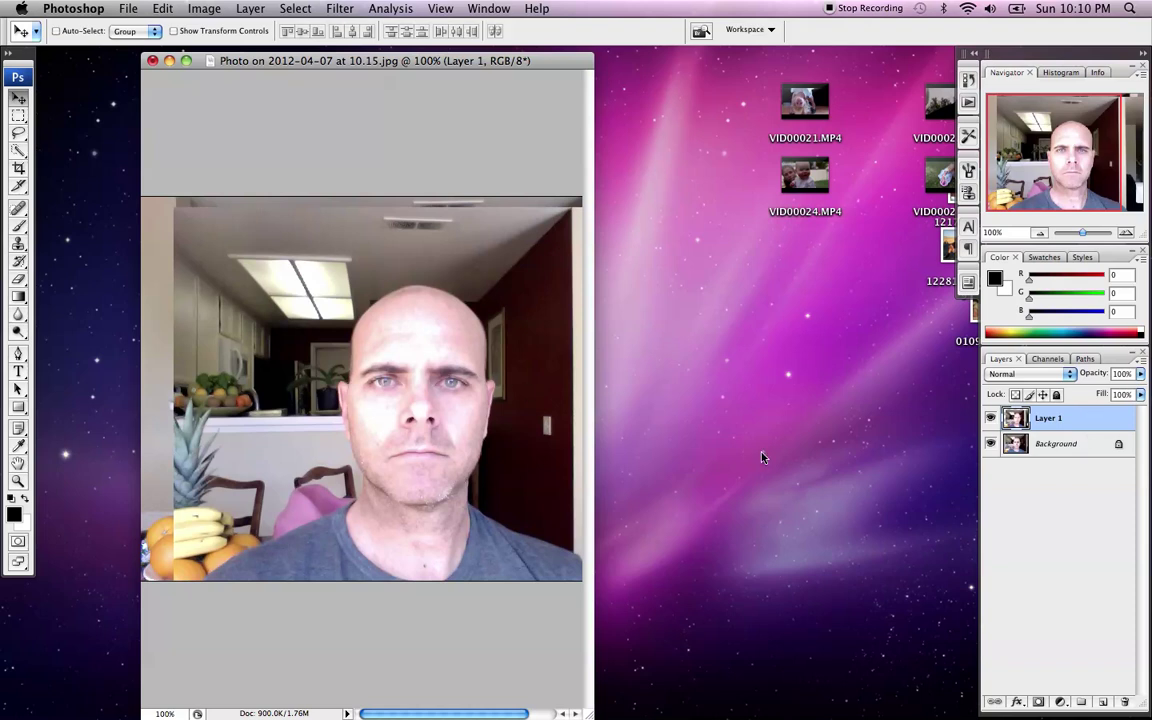
# Step: Set Layer 1 opacity to 38% and nudge it so the faces line up
pyautogui.click(1141, 374)
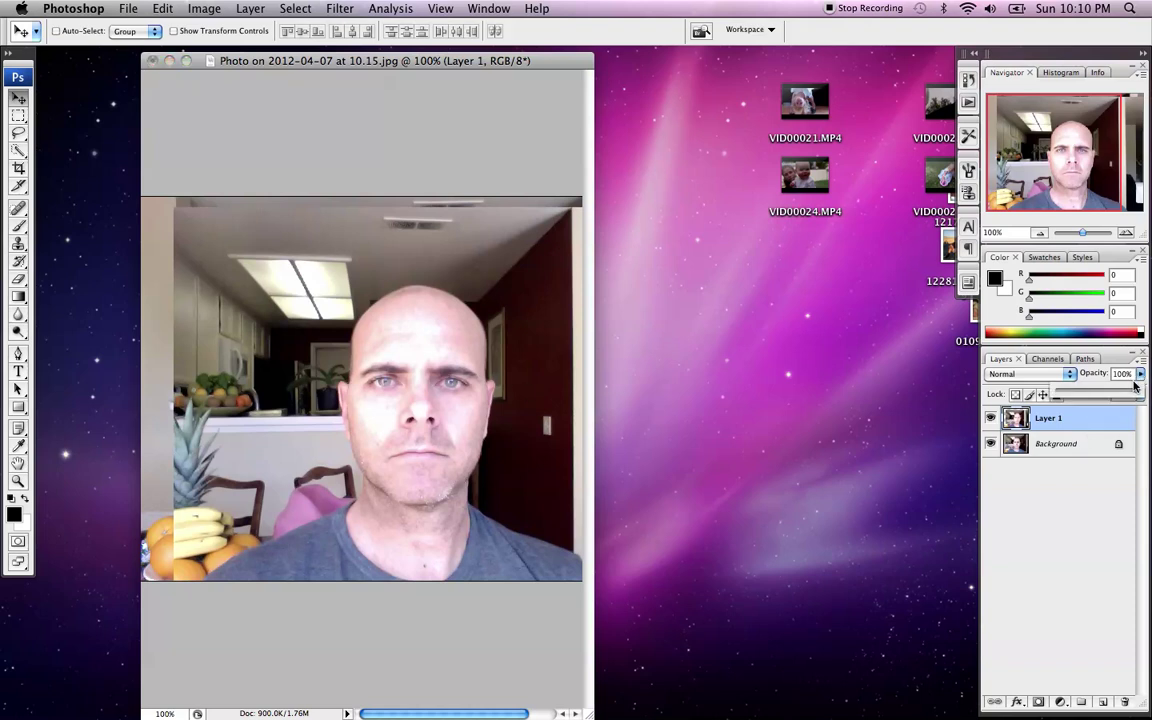
pyautogui.moveTo(1131, 393); pyautogui.dragTo(1087, 391)
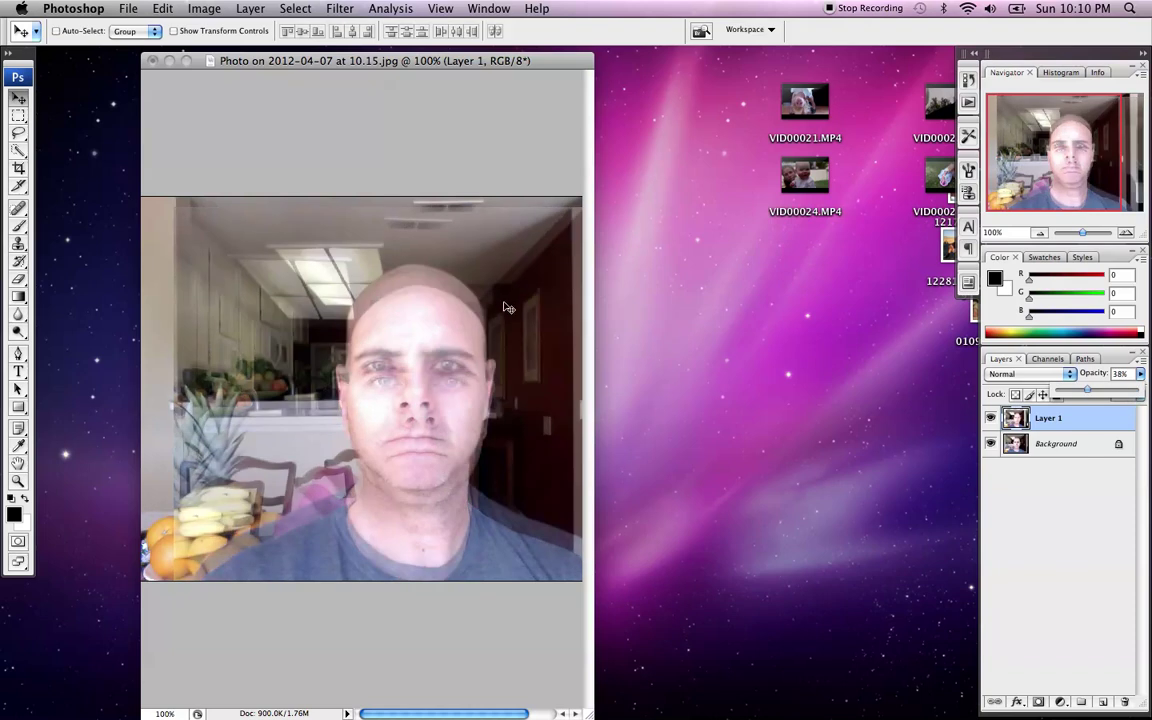
pyautogui.click(19, 100)
pyautogui.moveTo(389, 426); pyautogui.dragTo(381, 405)
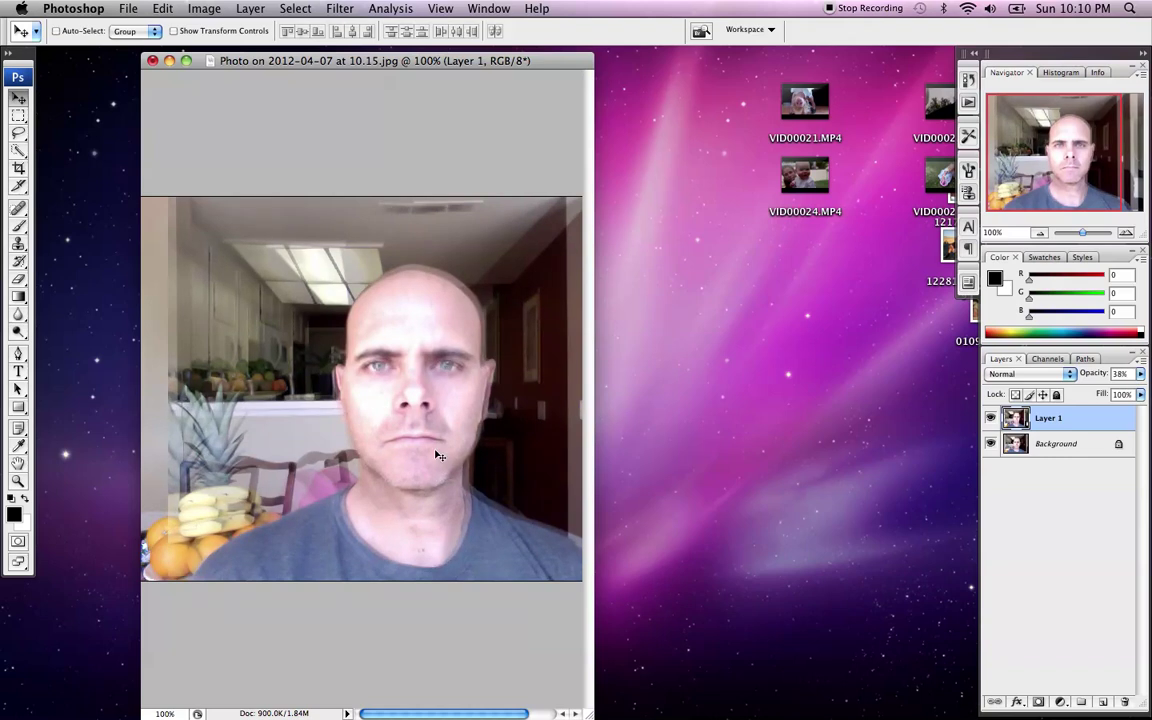
# Step: Toggle Layer 1 to check the face alignment, then enlarge the document window
pyautogui.click(991, 418)
pyautogui.click(991, 418)
pyautogui.click(991, 418)
pyautogui.click(991, 418)
pyautogui.click(991, 418)
pyautogui.click(991, 418)
pyautogui.click(991, 418)
pyautogui.click(991, 418)
pyautogui.click(991, 418)
pyautogui.click(991, 418)
pyautogui.click(991, 418)
pyautogui.click(991, 418)
pyautogui.click(991, 418)
pyautogui.click(991, 418)
pyautogui.click(991, 418)
pyautogui.click(991, 418)
pyautogui.moveTo(590, 715); pyautogui.dragTo(736, 573)
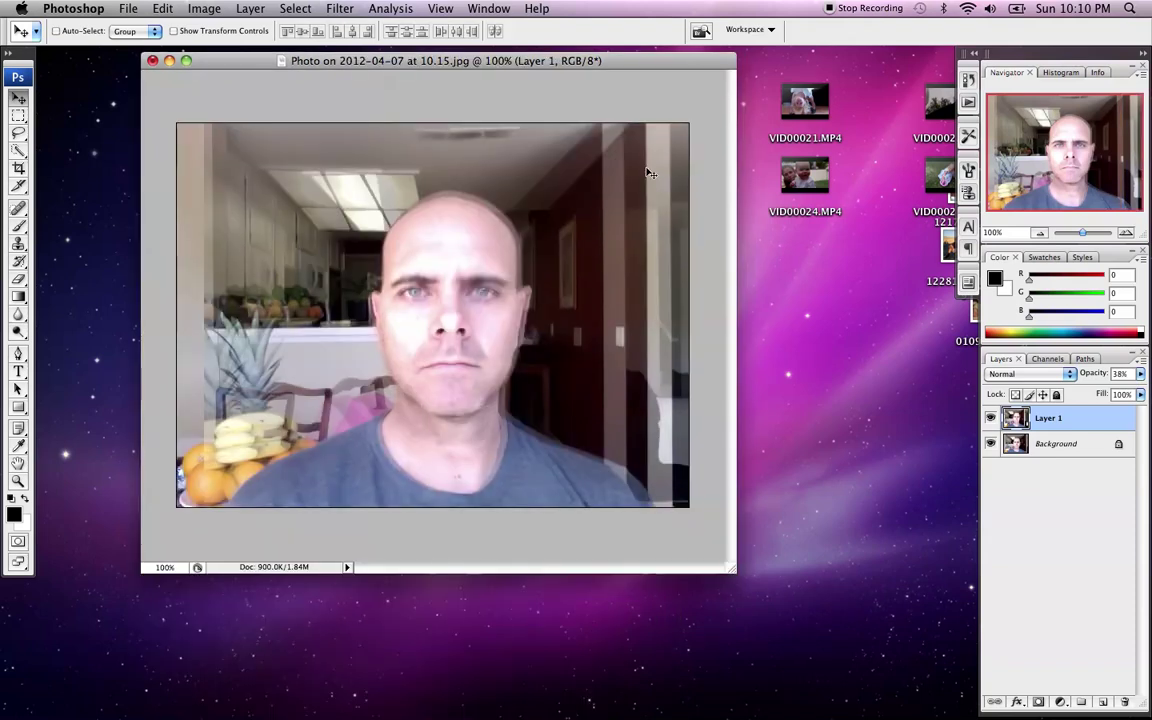
# Step: Open the Animation panel from the Window menu and set it to frame-by-frame view
pyautogui.click(470, 10)
pyautogui.click(499, 84)
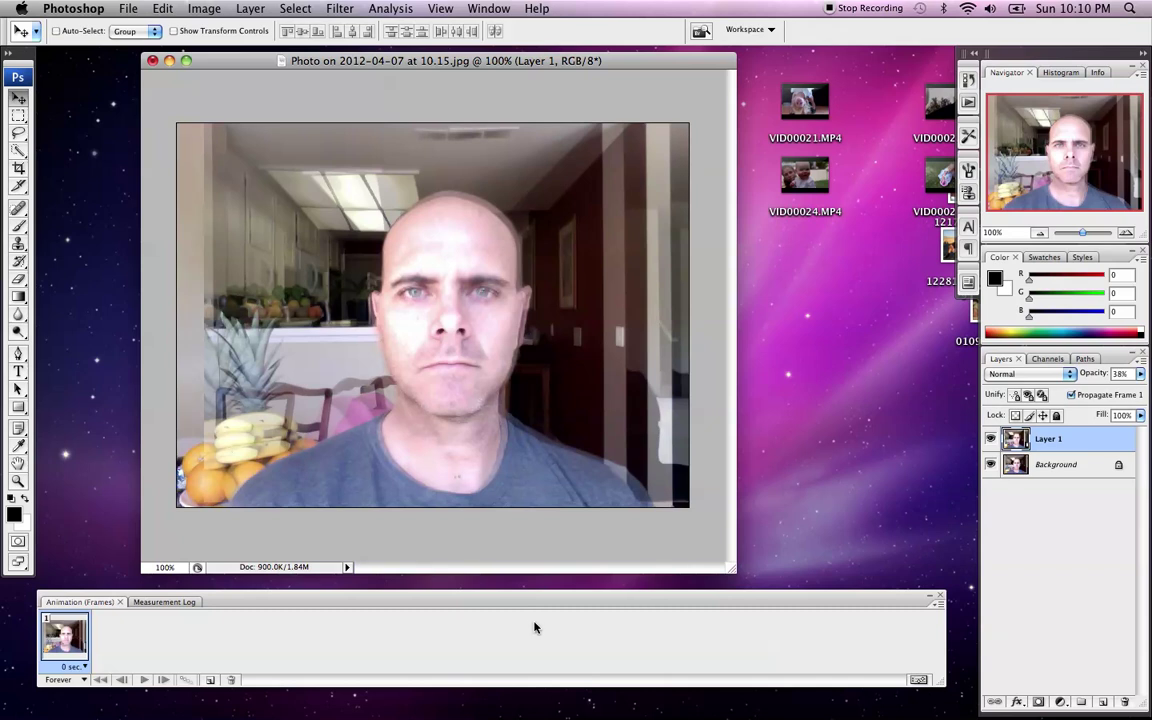
pyautogui.click(918, 679)
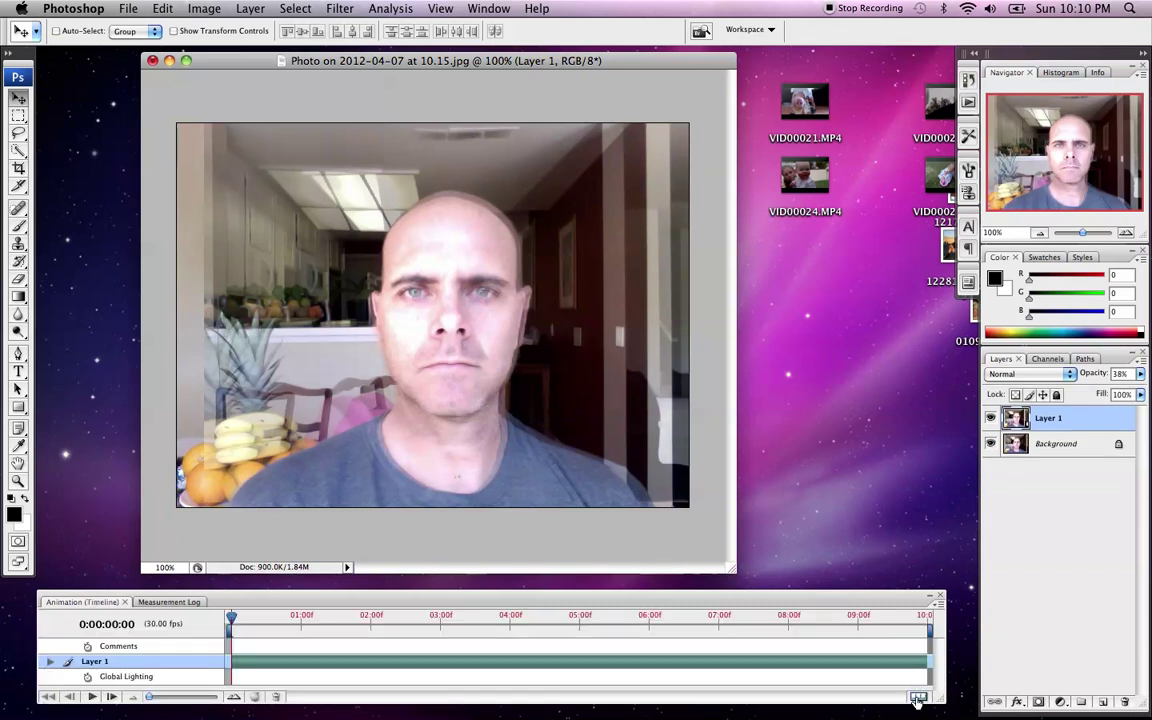
pyautogui.click(918, 696)
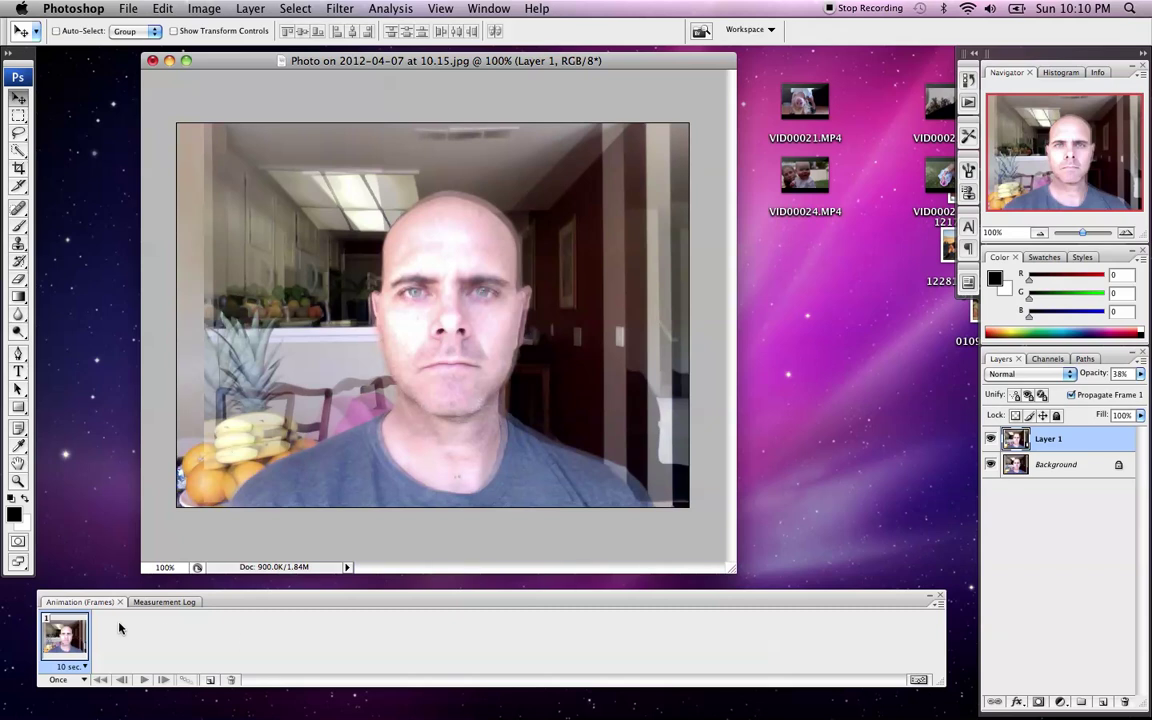
# Step: Duplicate the animation frame and give frame 1 Layer 1 at 100% opacity
pyautogui.click(210, 681)
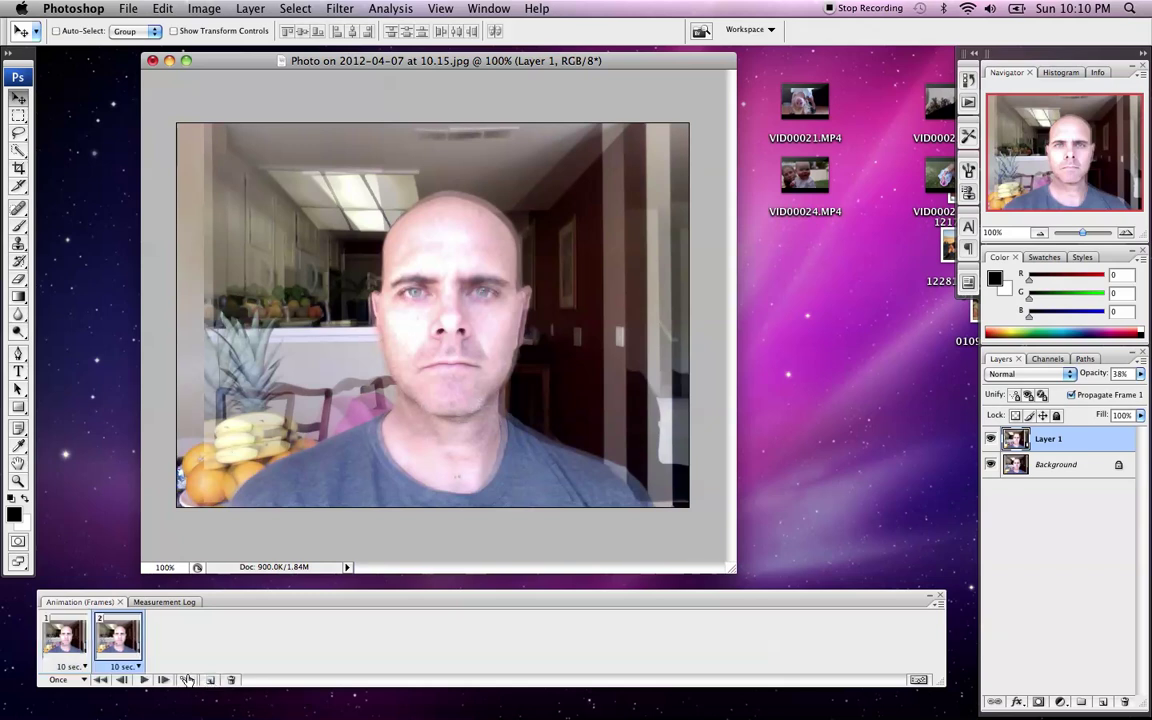
pyautogui.click(80, 640)
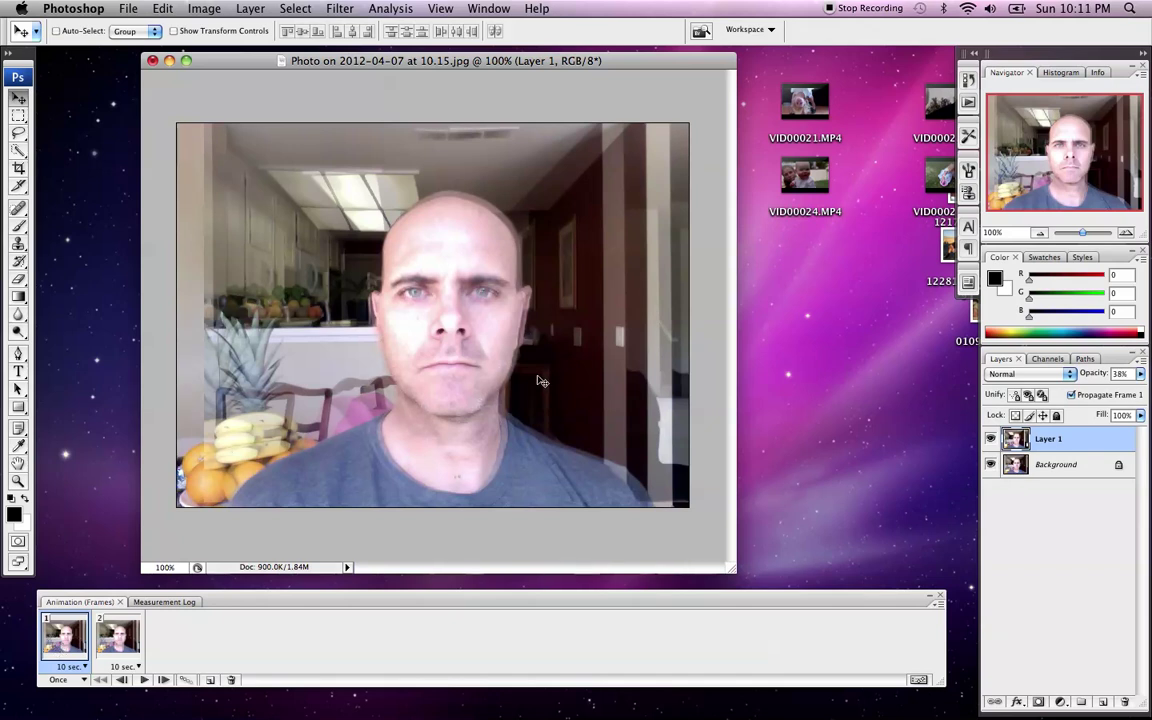
pyautogui.click(1140, 373)
pyautogui.press('Escape')
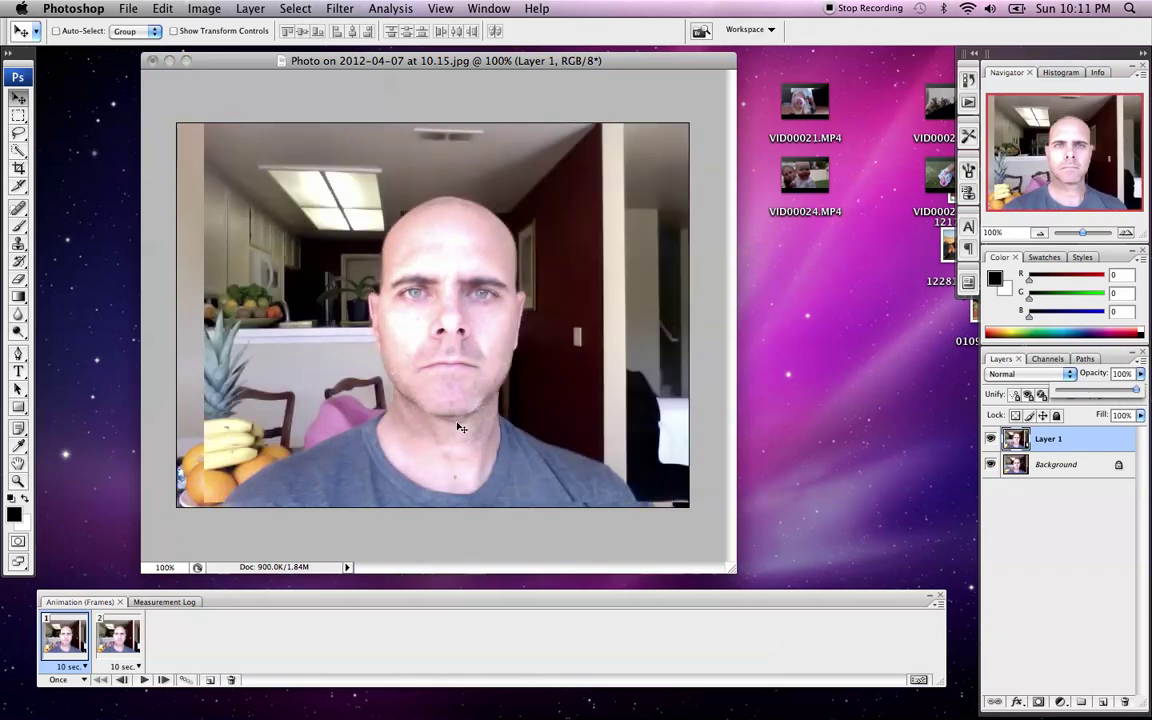
# Step: Hide Layer 1 in frame 2, then flip between frames 1 and 2 to compare
pyautogui.click(128, 627)
pyautogui.rightClick(989, 441)
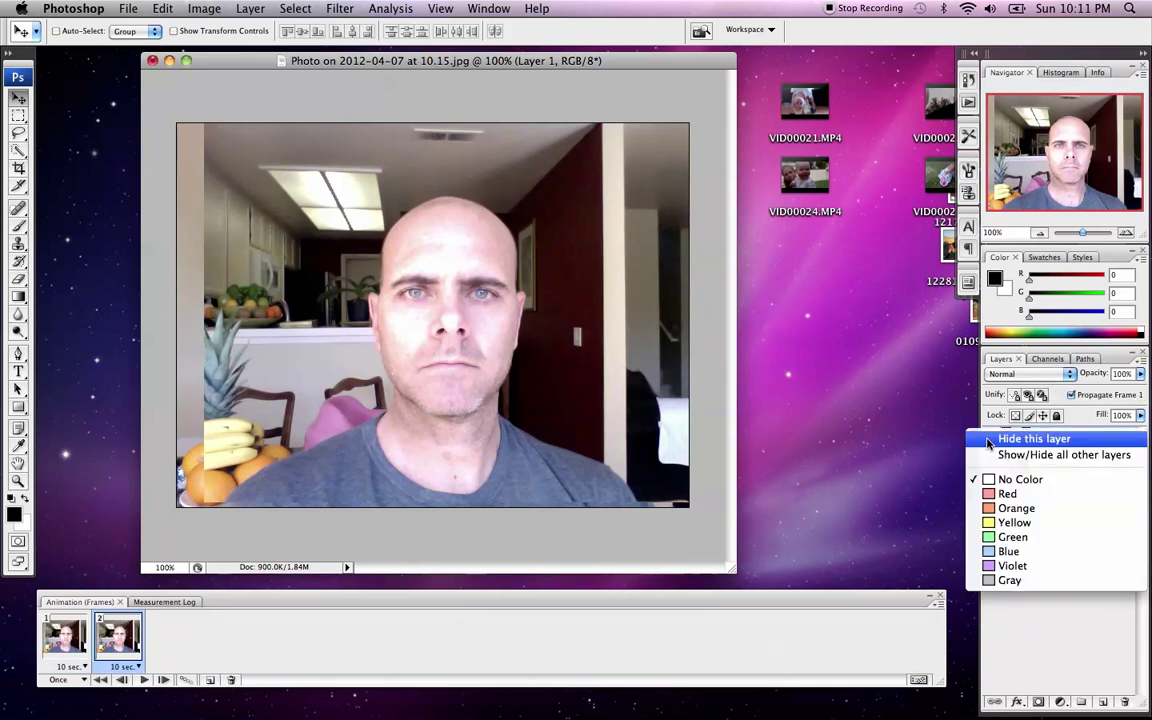
pyautogui.click(992, 446)
pyautogui.click(990, 441)
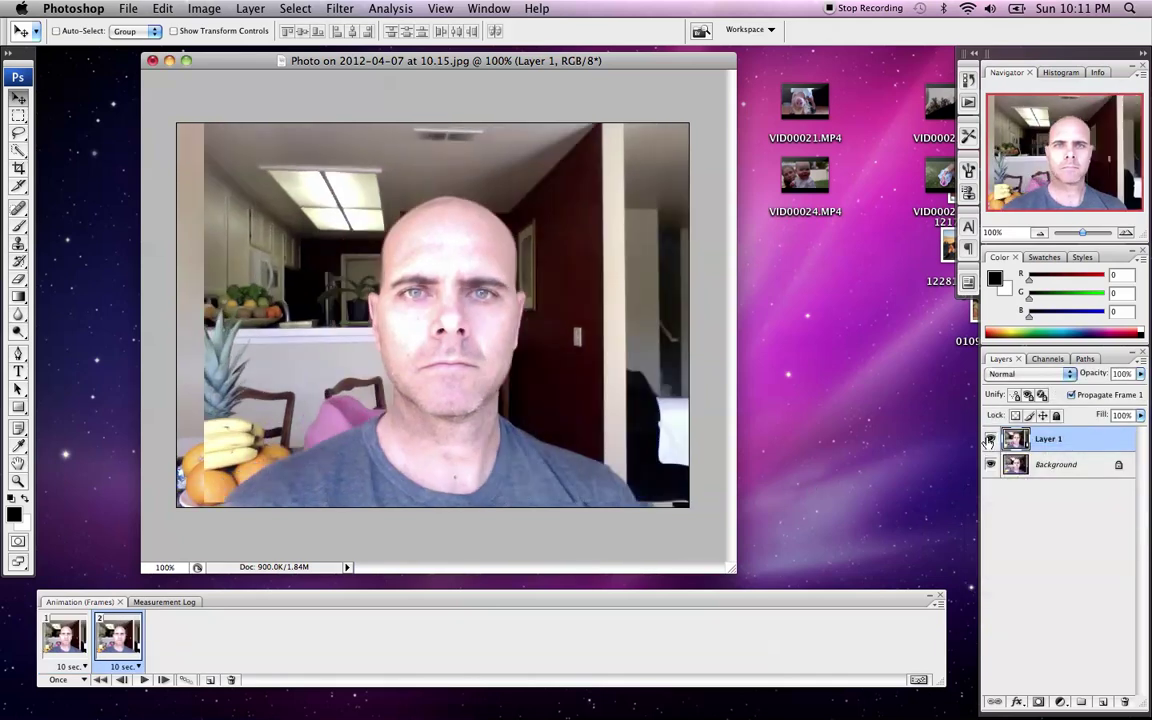
pyautogui.click(991, 441)
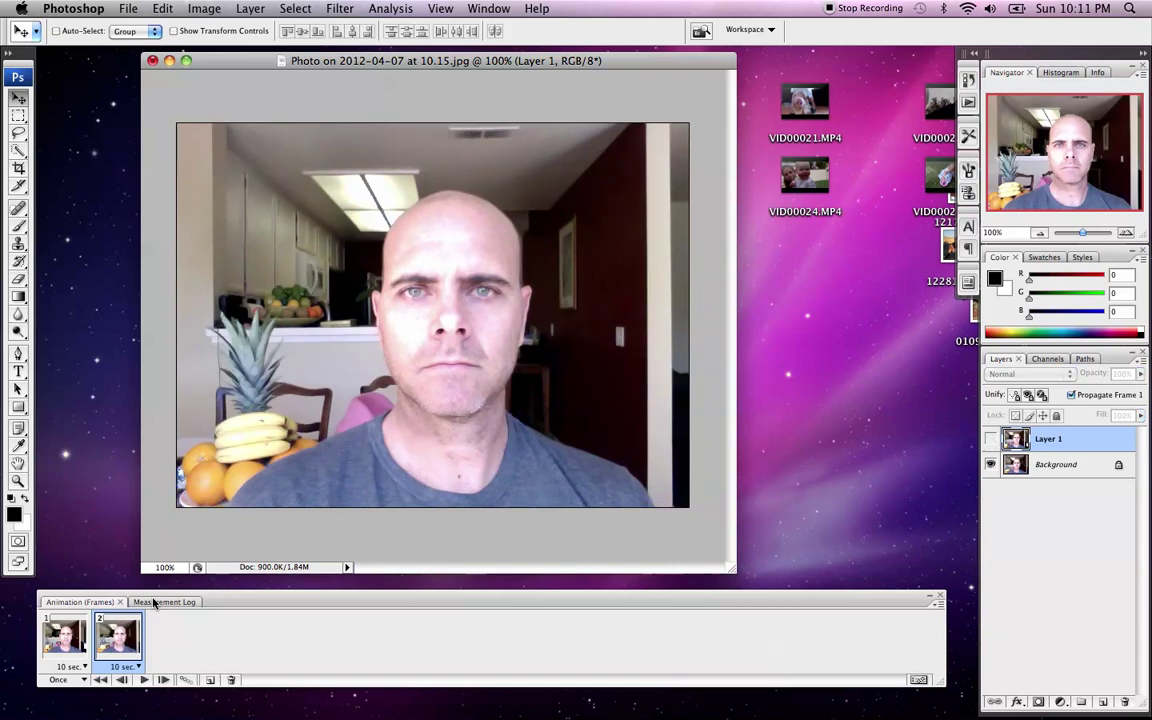
pyautogui.click(64, 641)
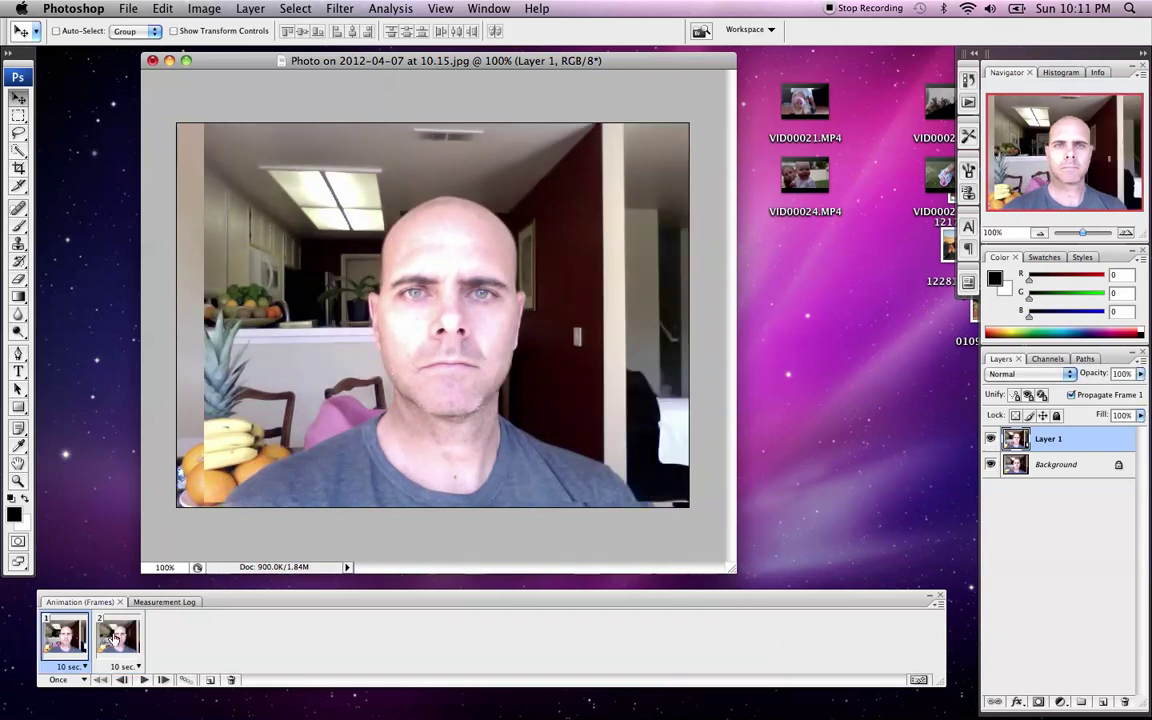
pyautogui.click(115, 637)
pyautogui.click(64, 640)
pyautogui.click(115, 637)
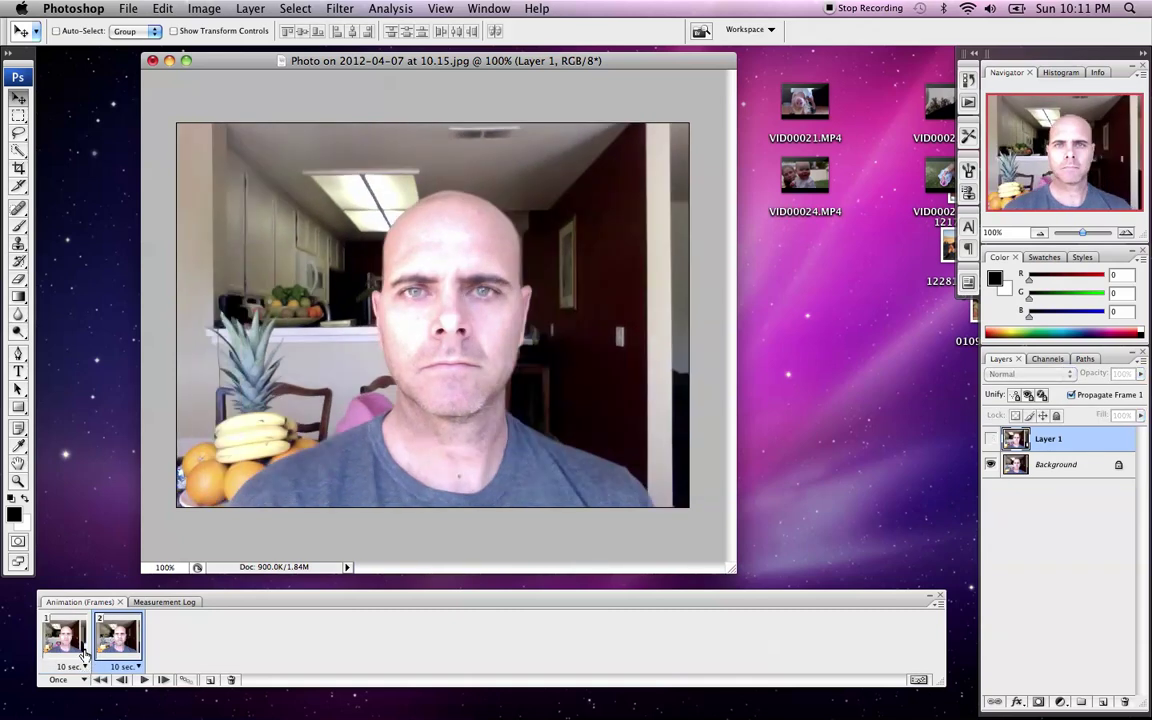
# Step: Set the frame delays to 0.1 seconds and preview the animation
pyautogui.click(85, 666)
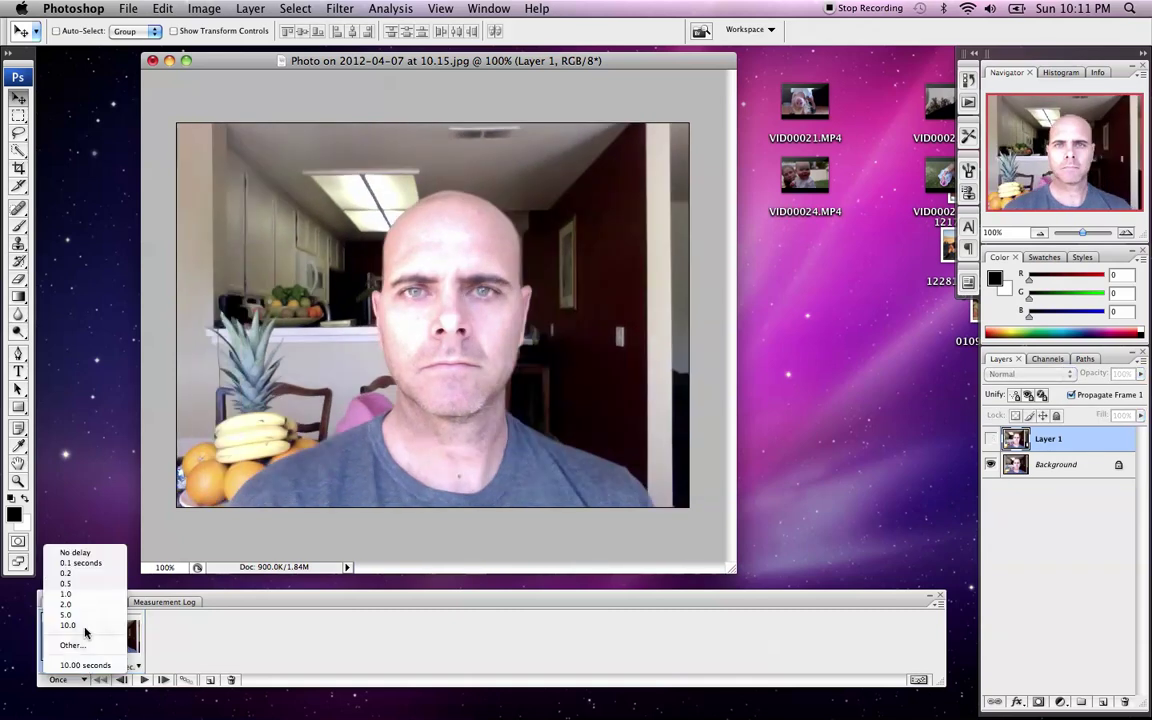
pyautogui.click(85, 564)
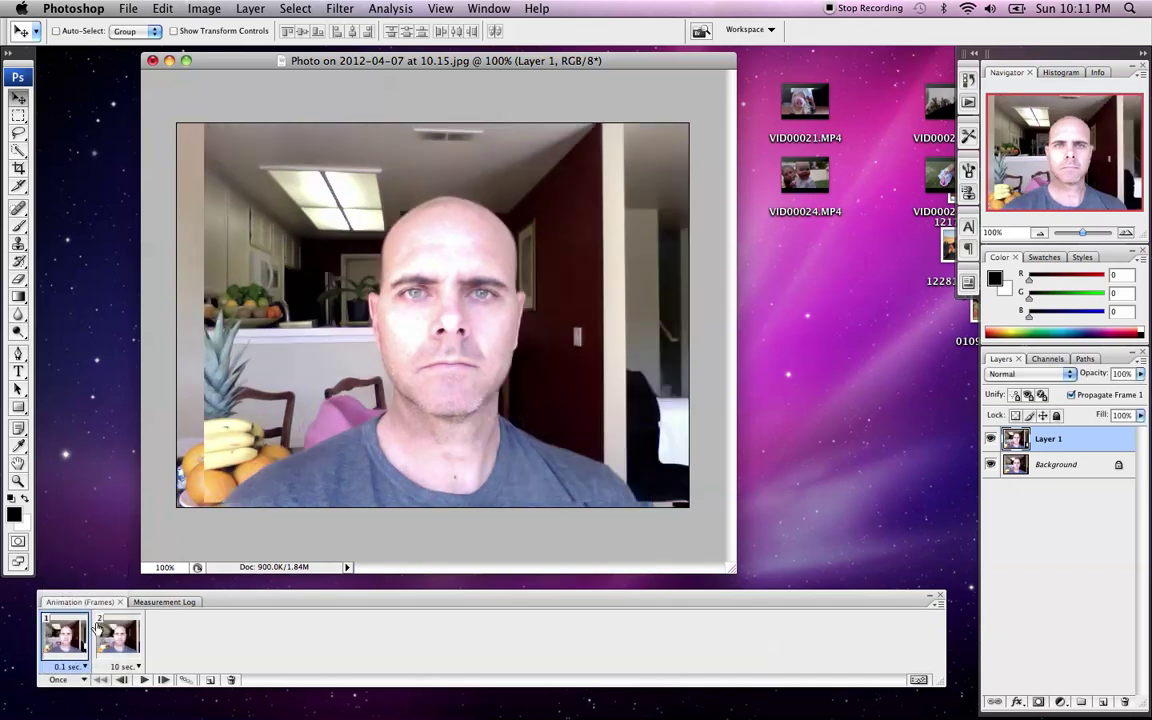
pyautogui.click(137, 667)
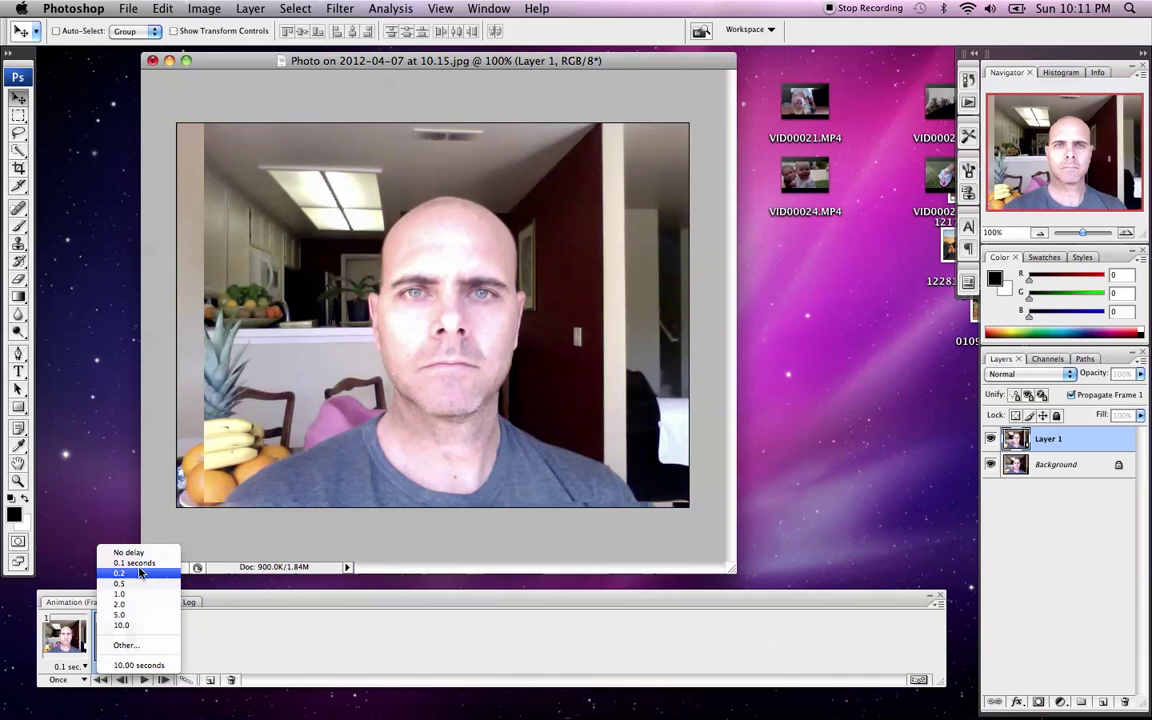
pyautogui.press('Escape')
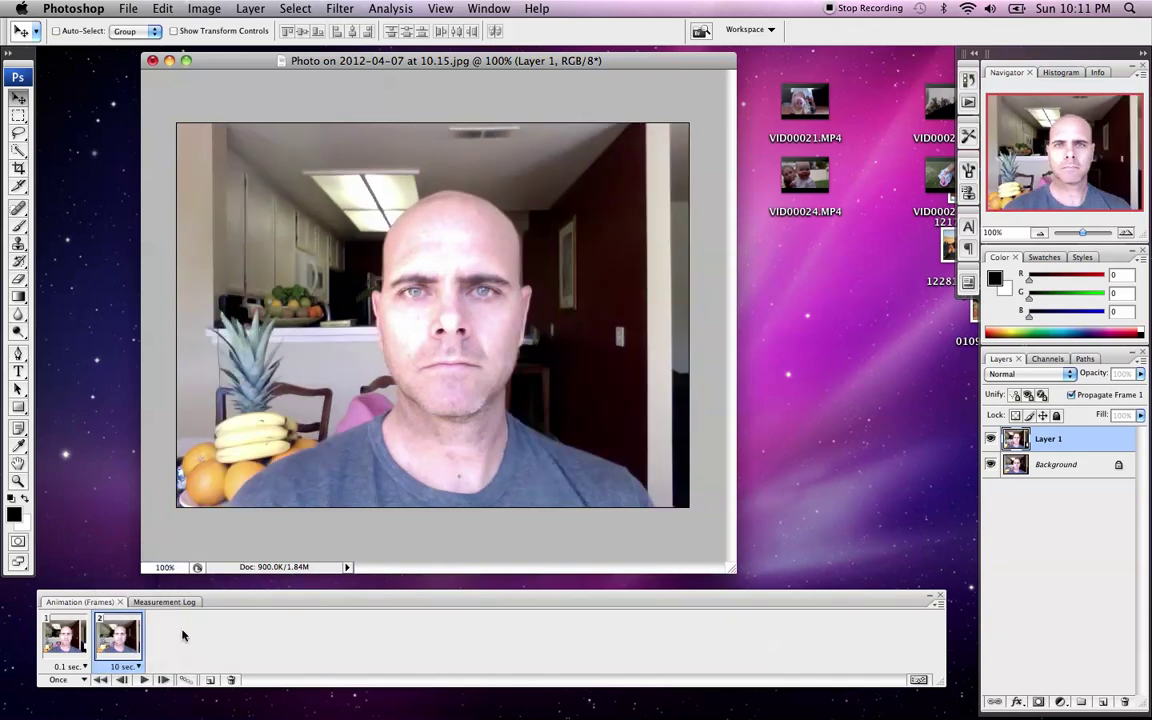
pyautogui.click(145, 680)
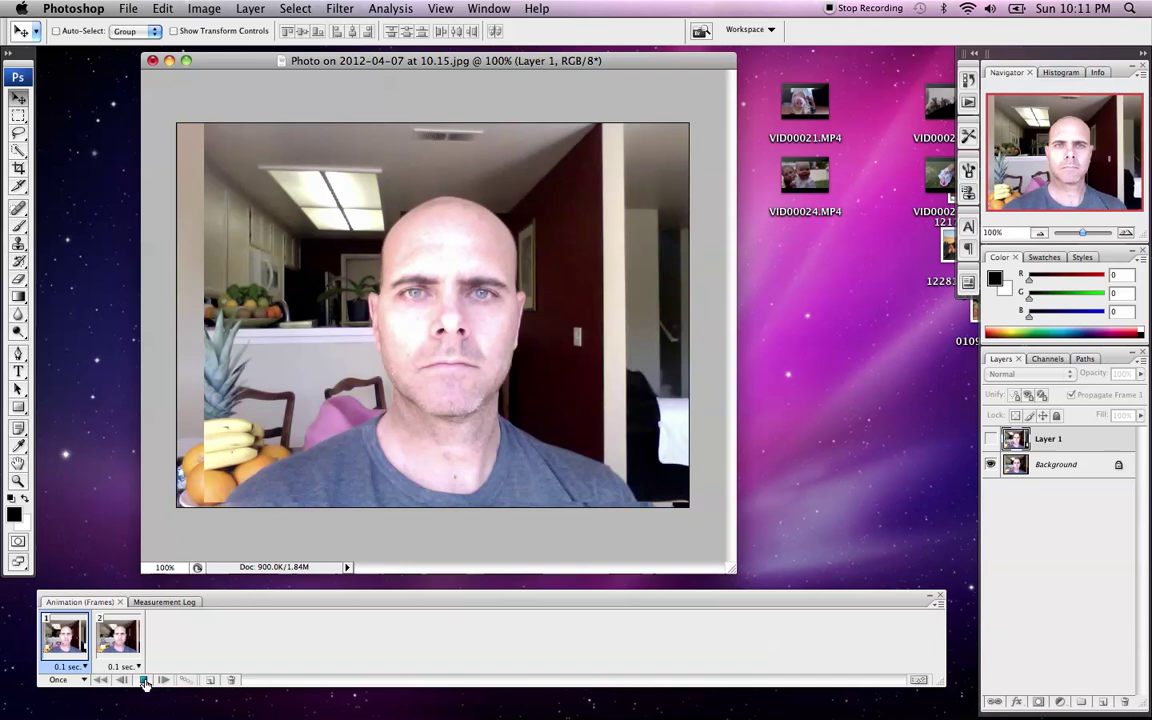
pyautogui.click(145, 680)
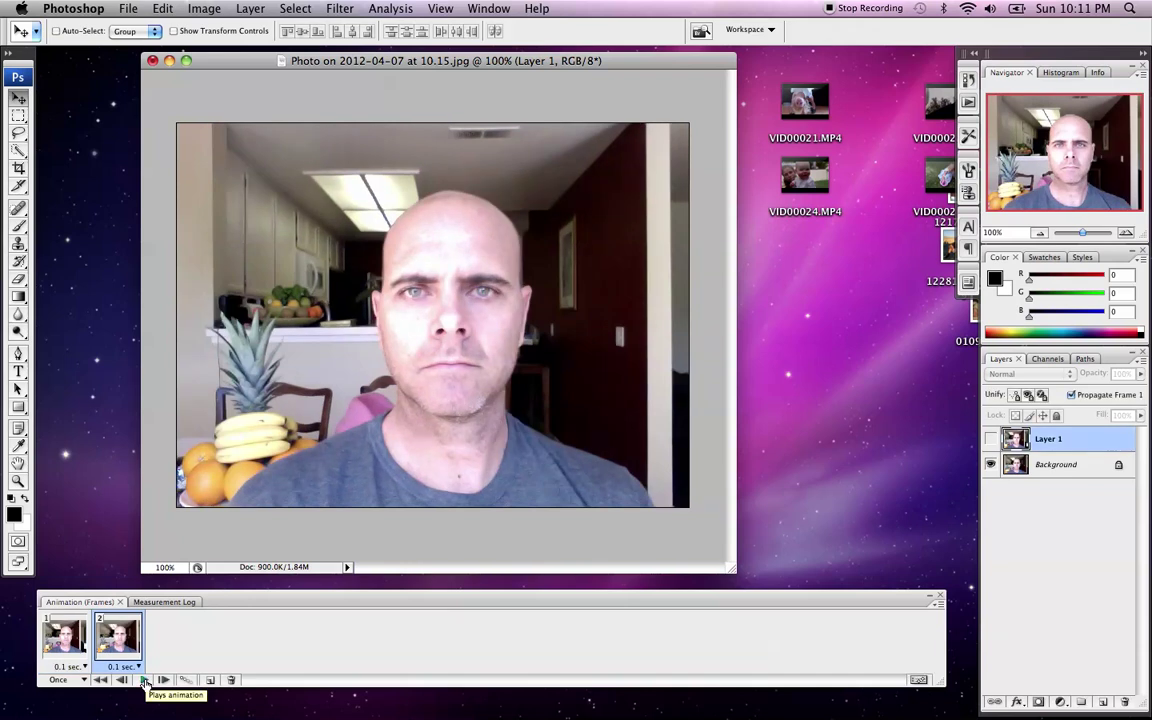
# Step: Set the animation to loop Forever and play it, then stop playback
pyautogui.click(84, 681)
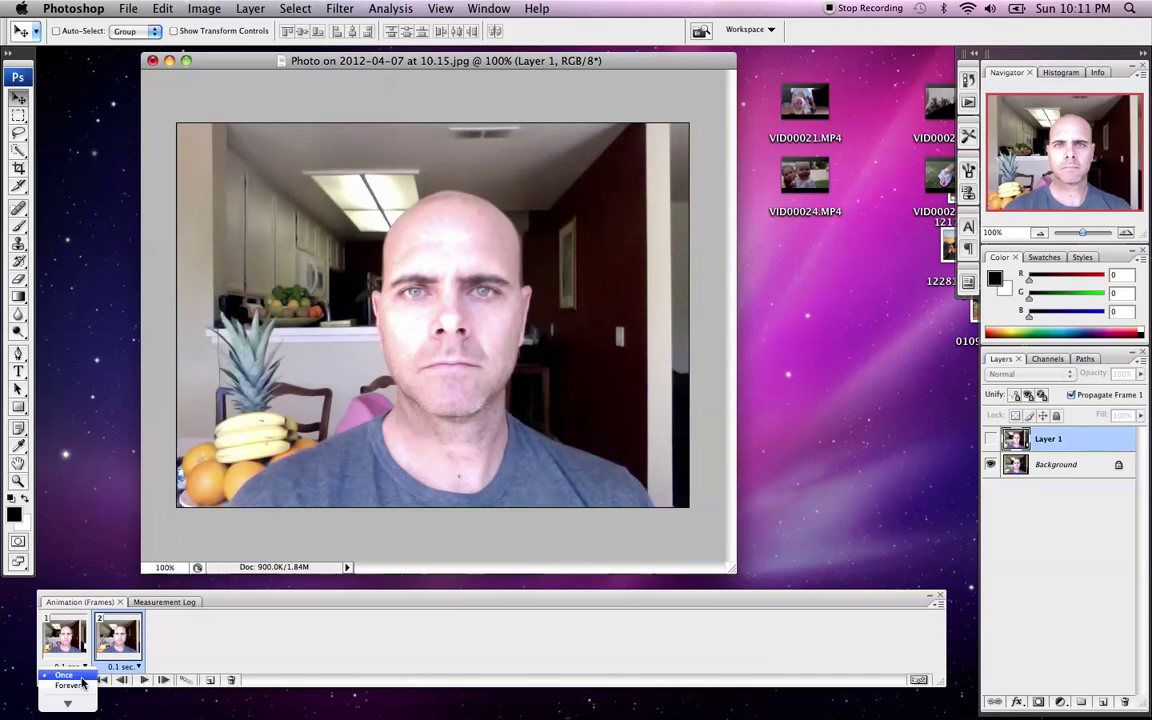
pyautogui.click(84, 686)
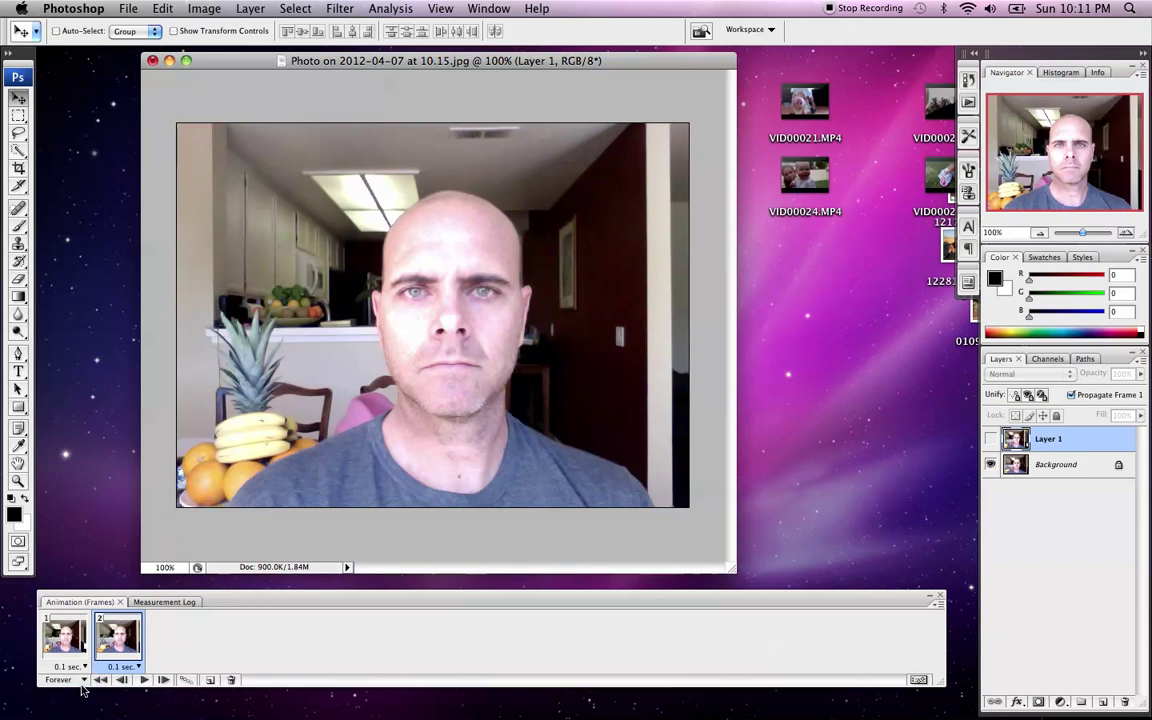
pyautogui.click(144, 680)
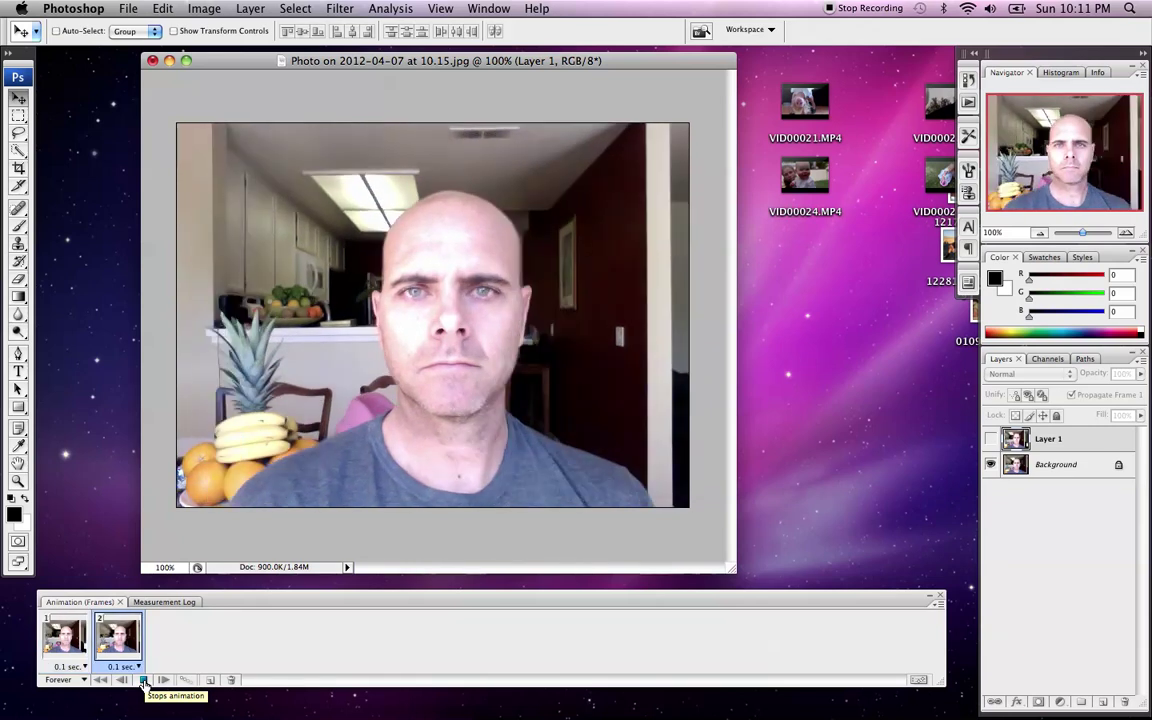
pyautogui.click(144, 683)
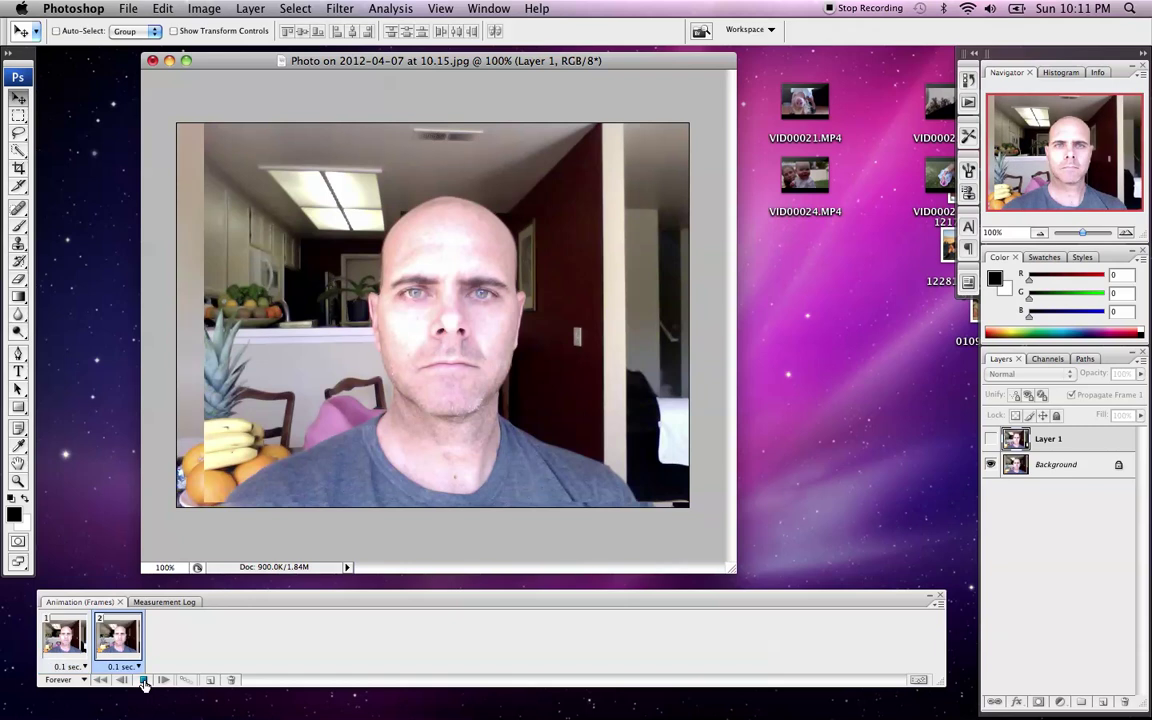
pyautogui.click(144, 681)
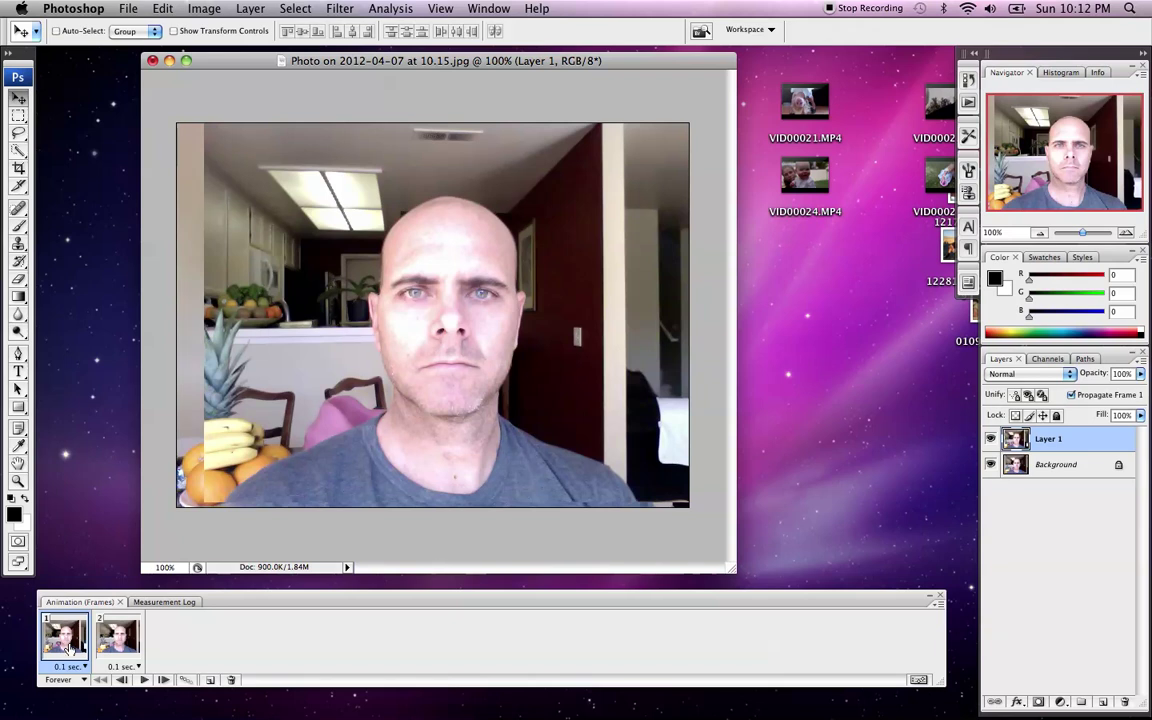
# Step: Tween from frame 1 adding 2 in-between frames
pyautogui.click(185, 681)
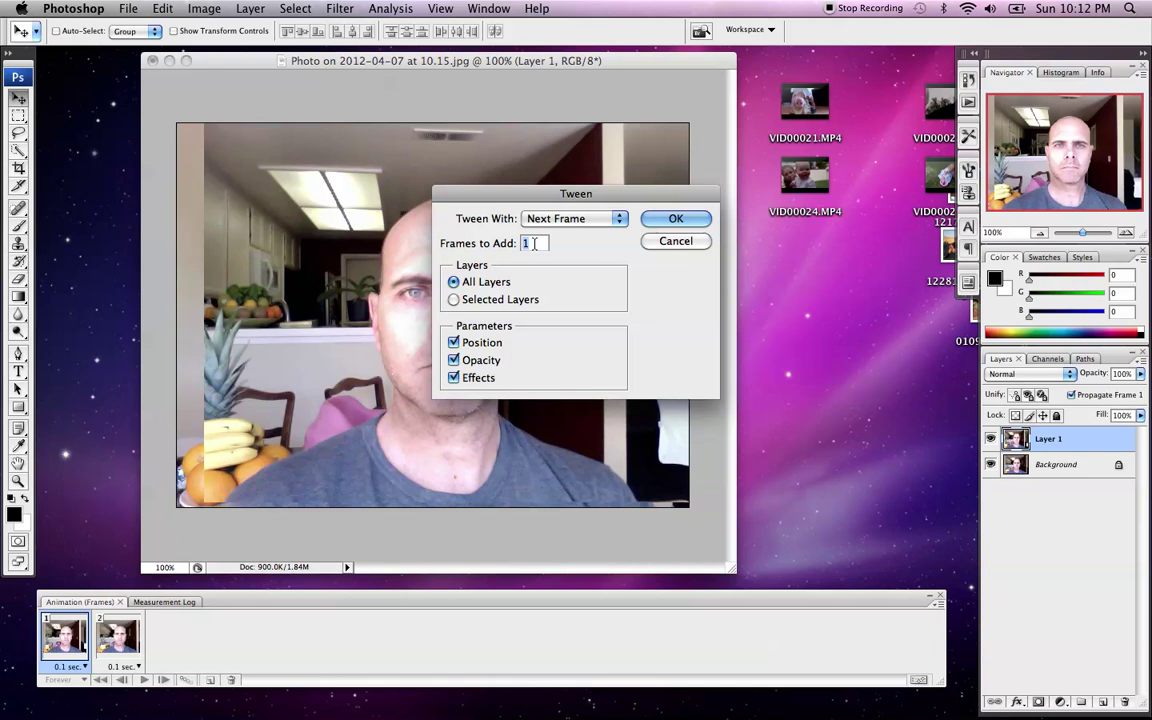
pyautogui.write('2')
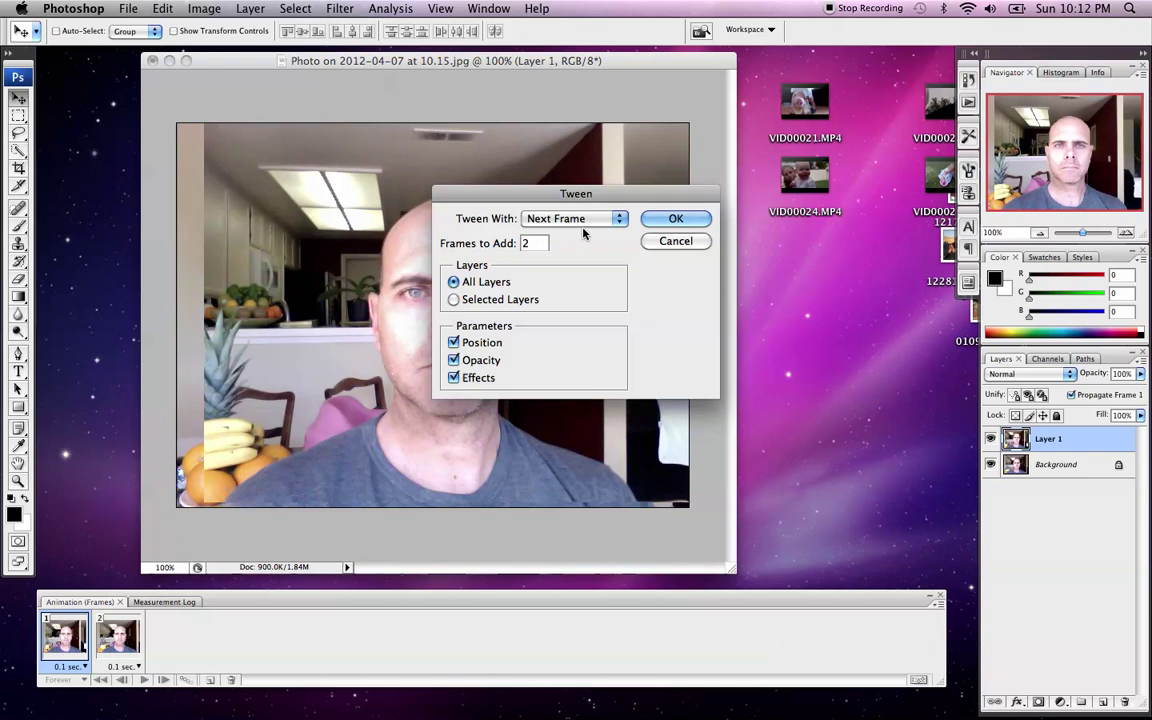
pyautogui.click(674, 220)
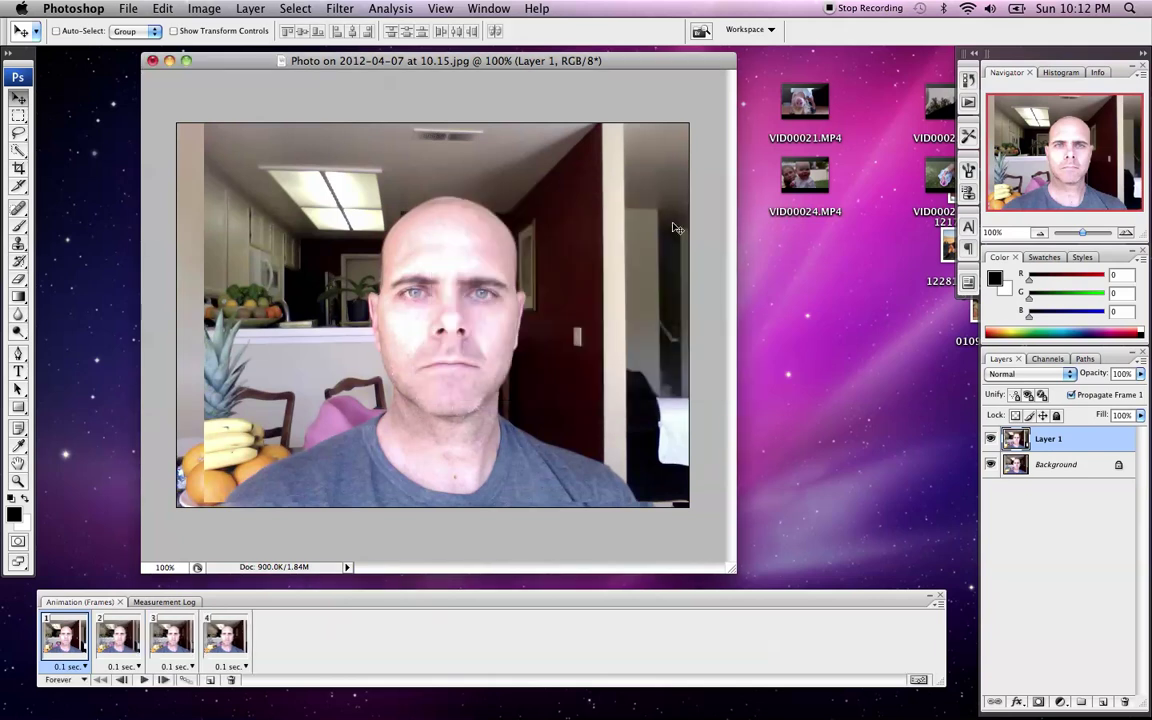
# Step: Step through the four frames and play the crossfade animation
pyautogui.click(118, 637)
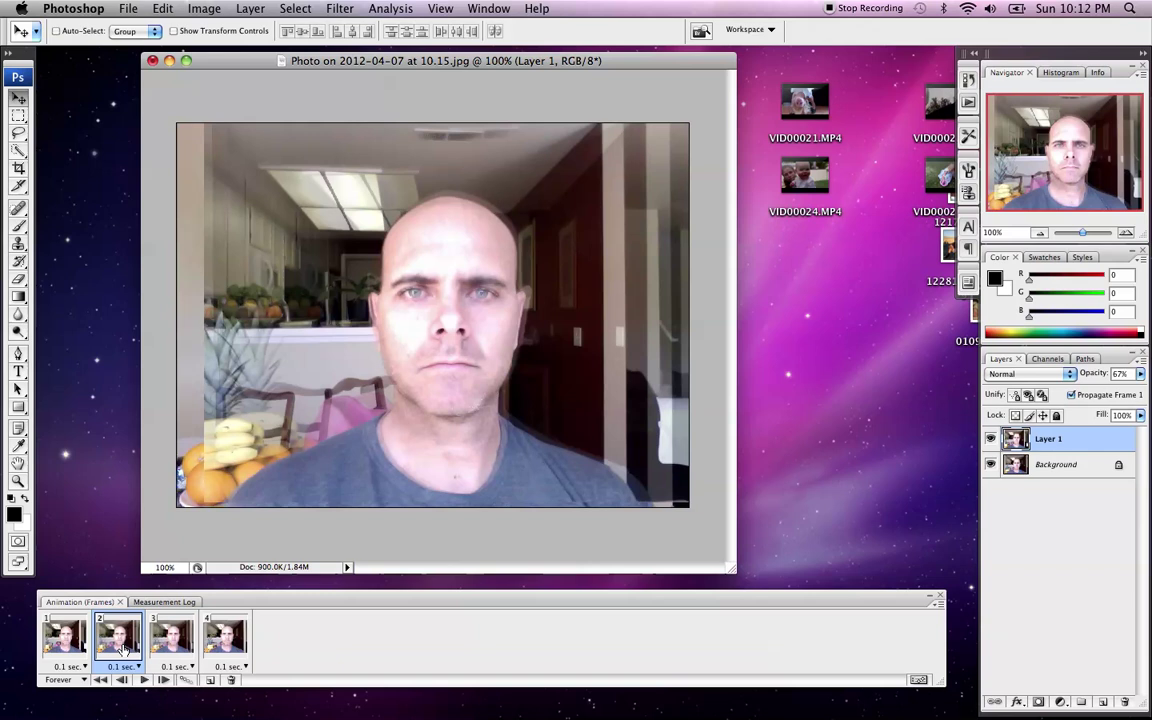
pyautogui.click(170, 638)
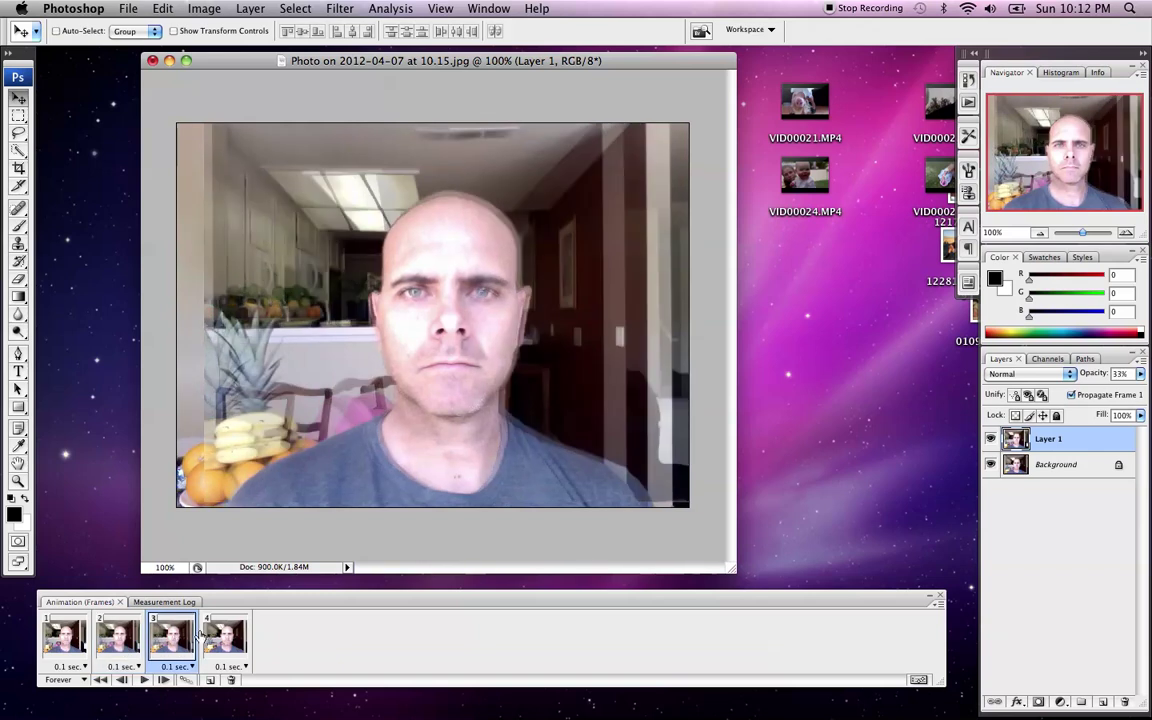
pyautogui.click(226, 637)
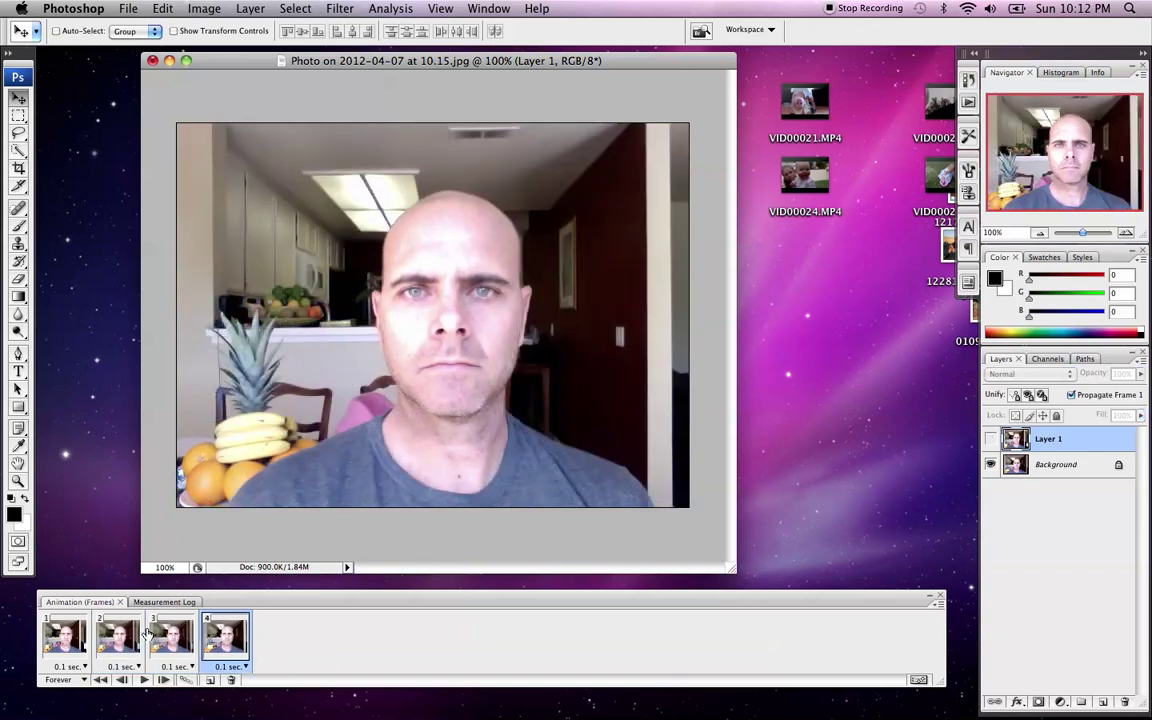
pyautogui.click(143, 680)
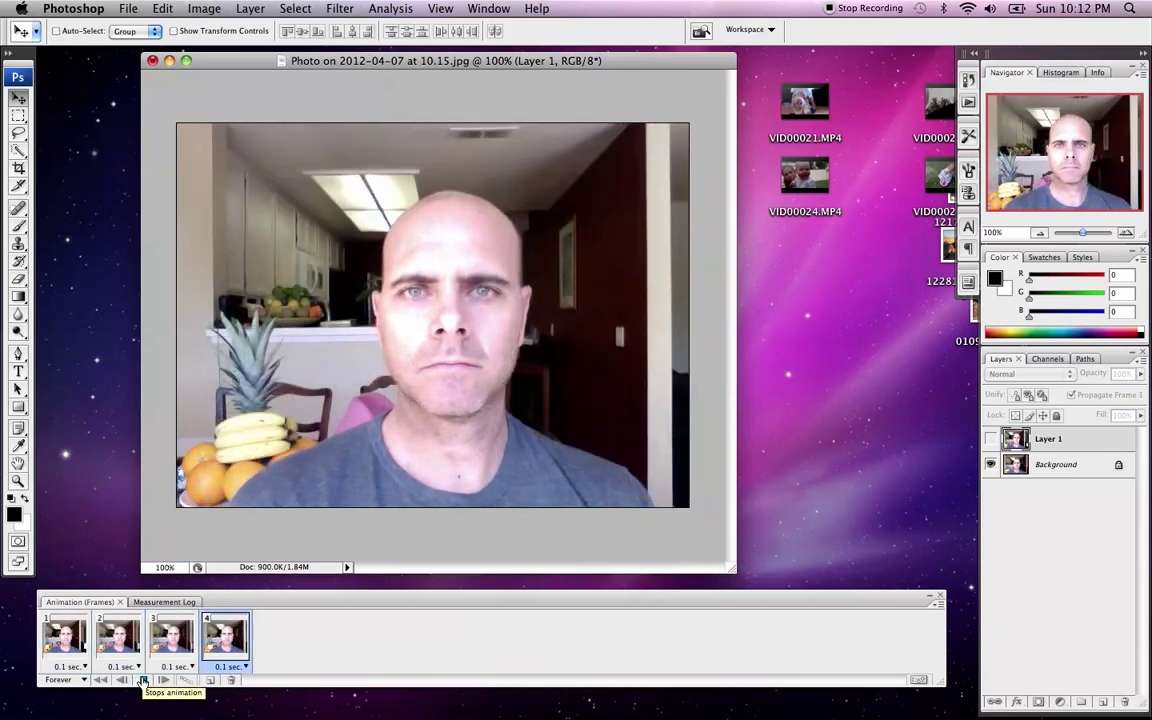
pyautogui.click(143, 680)
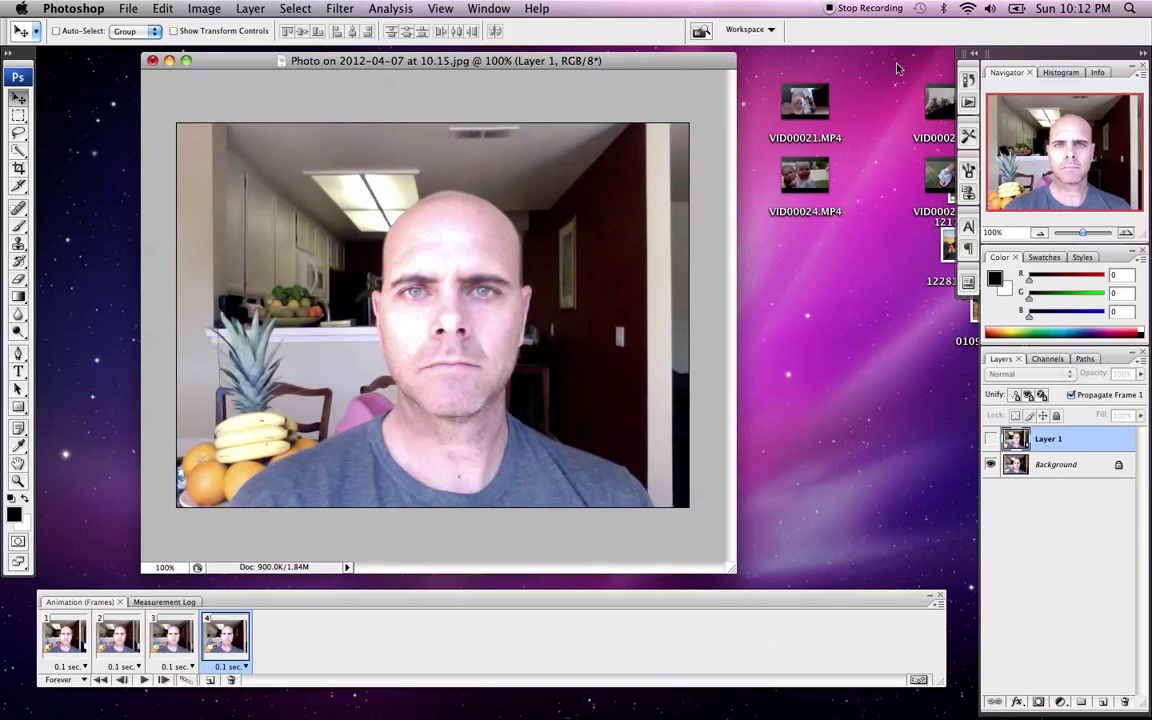
# Step: Undo the tween via History, then tween frame 1 again with 1 added frame
pyautogui.click(966, 81)
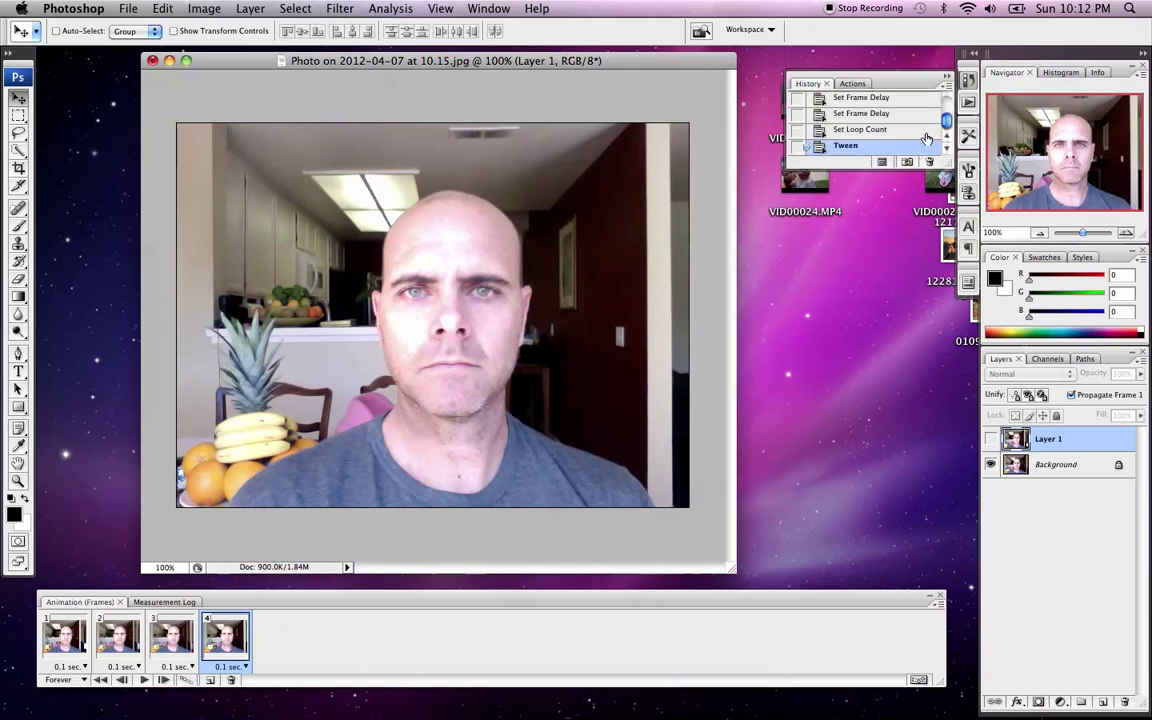
pyautogui.click(925, 133)
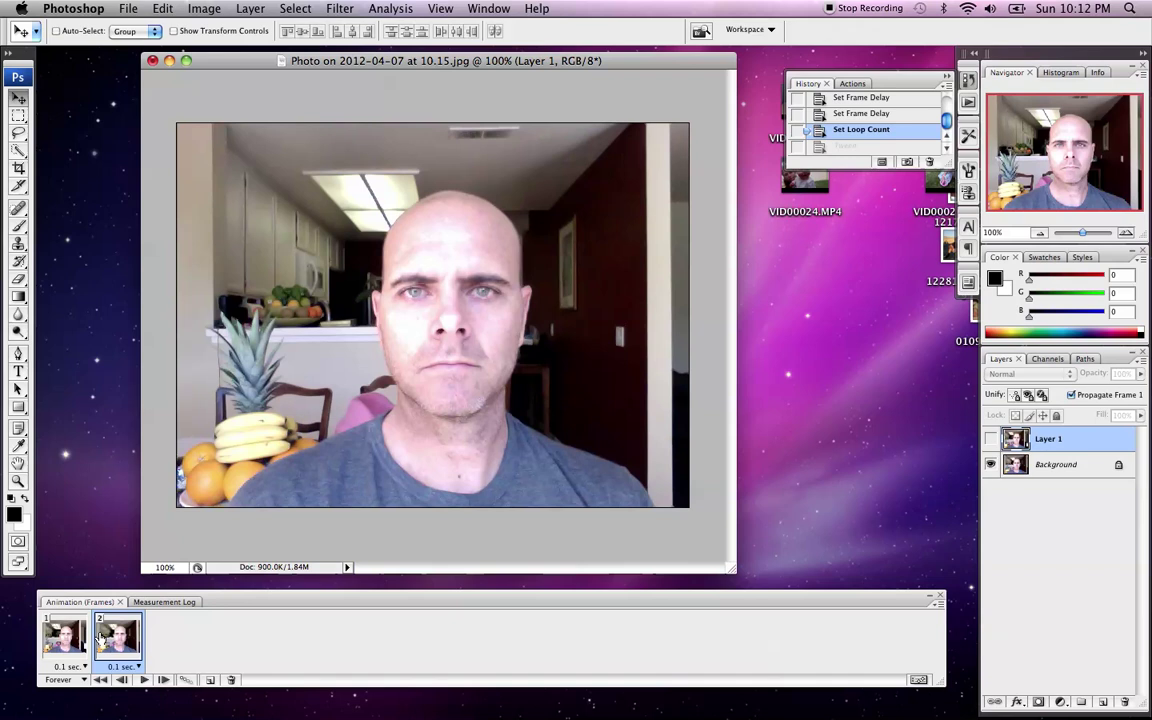
pyautogui.click(65, 636)
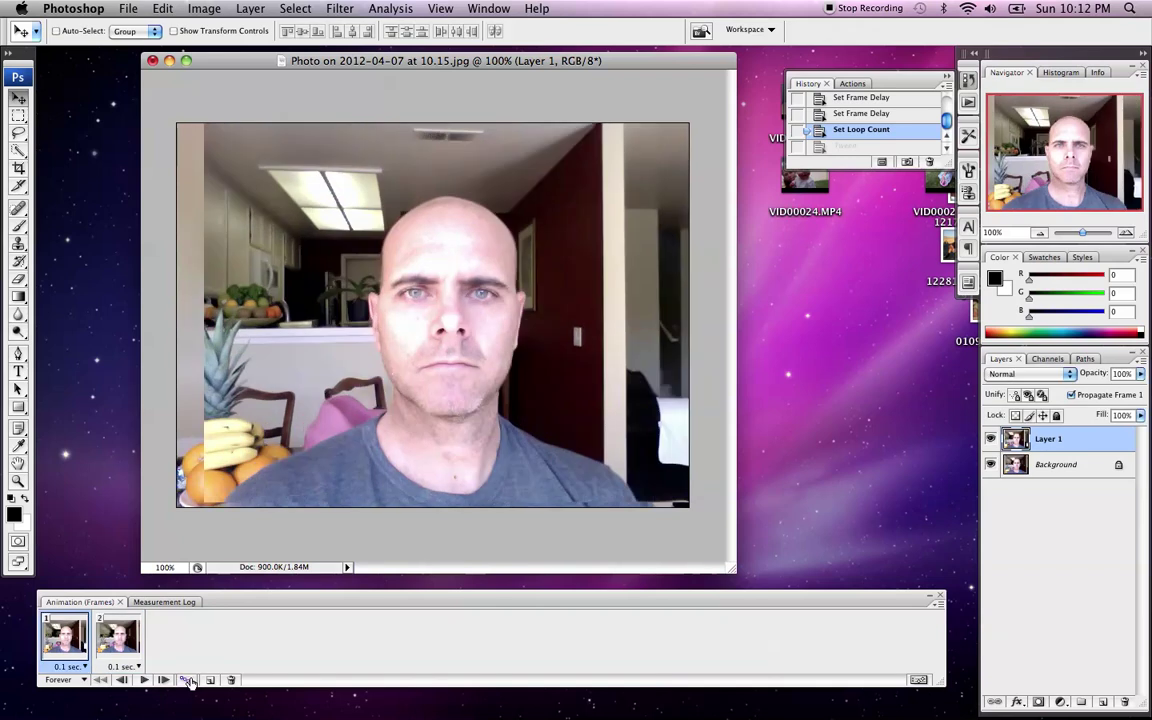
pyautogui.click(187, 680)
pyautogui.write('1')
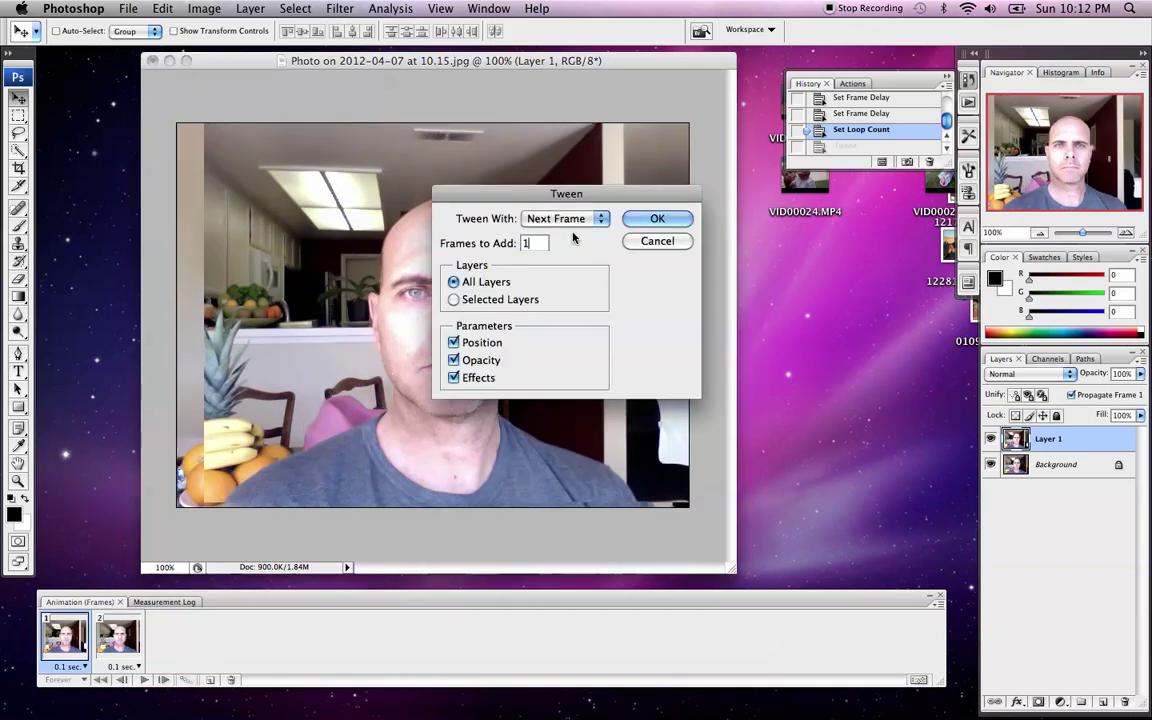
pyautogui.click(655, 219)
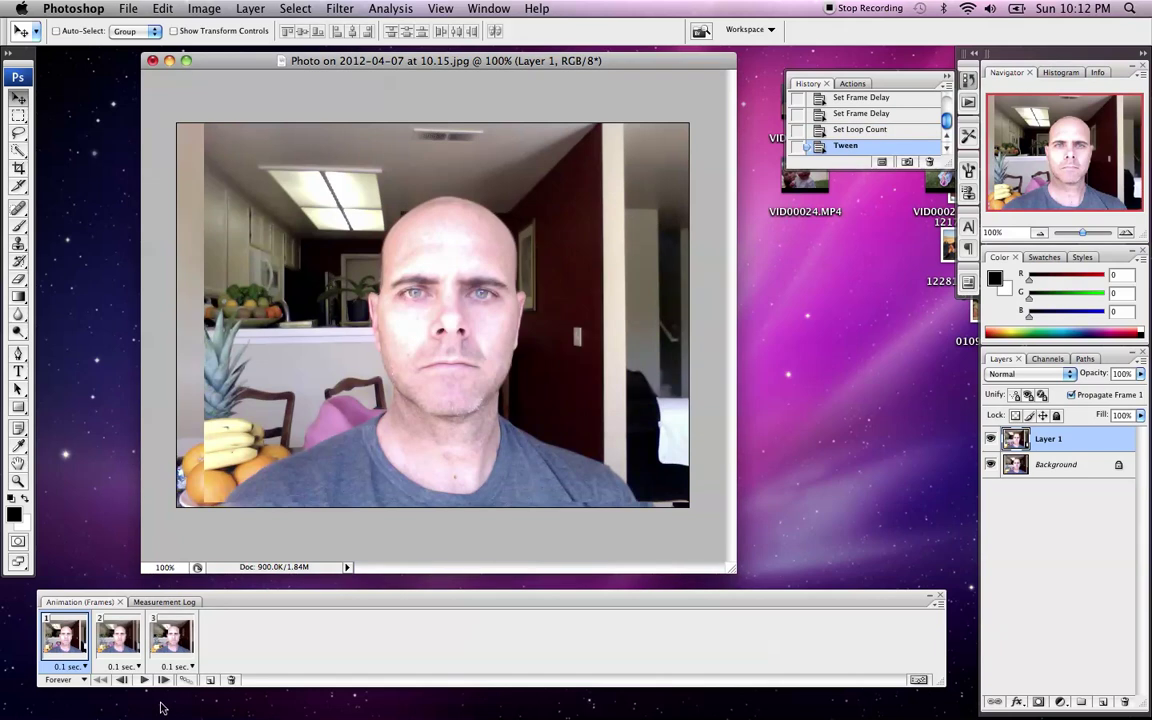
# Step: Play the three-frame animation, then select the last frame
pyautogui.click(143, 680)
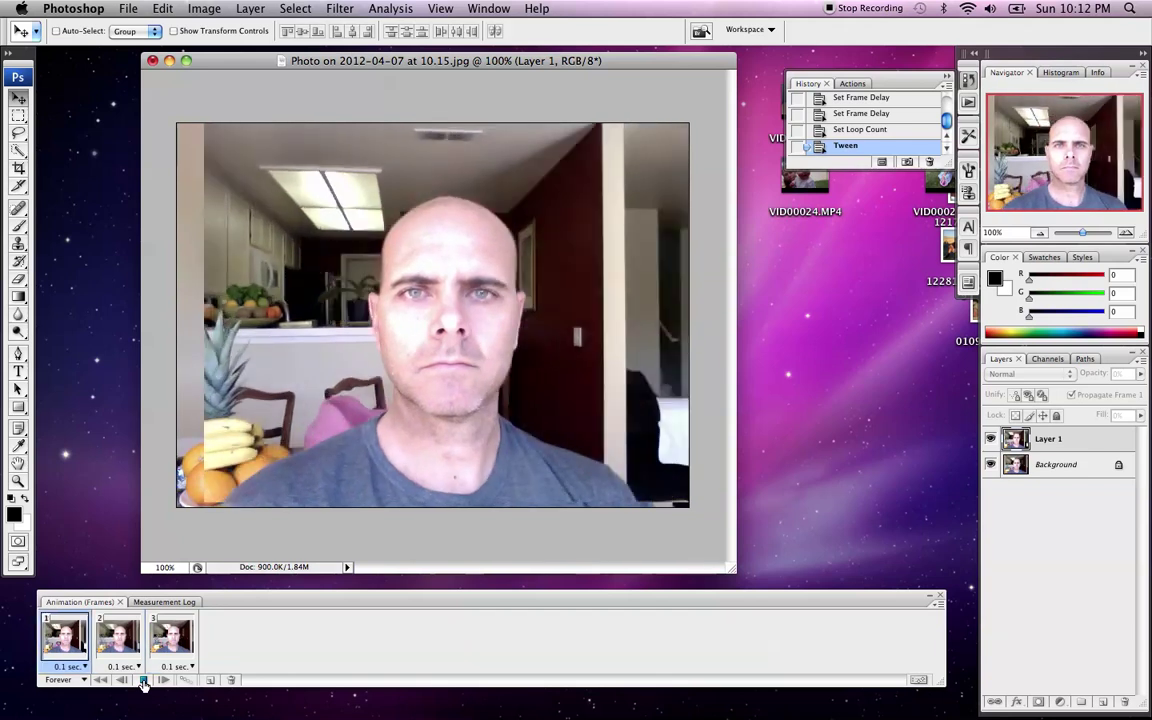
pyautogui.click(143, 680)
pyautogui.click(168, 637)
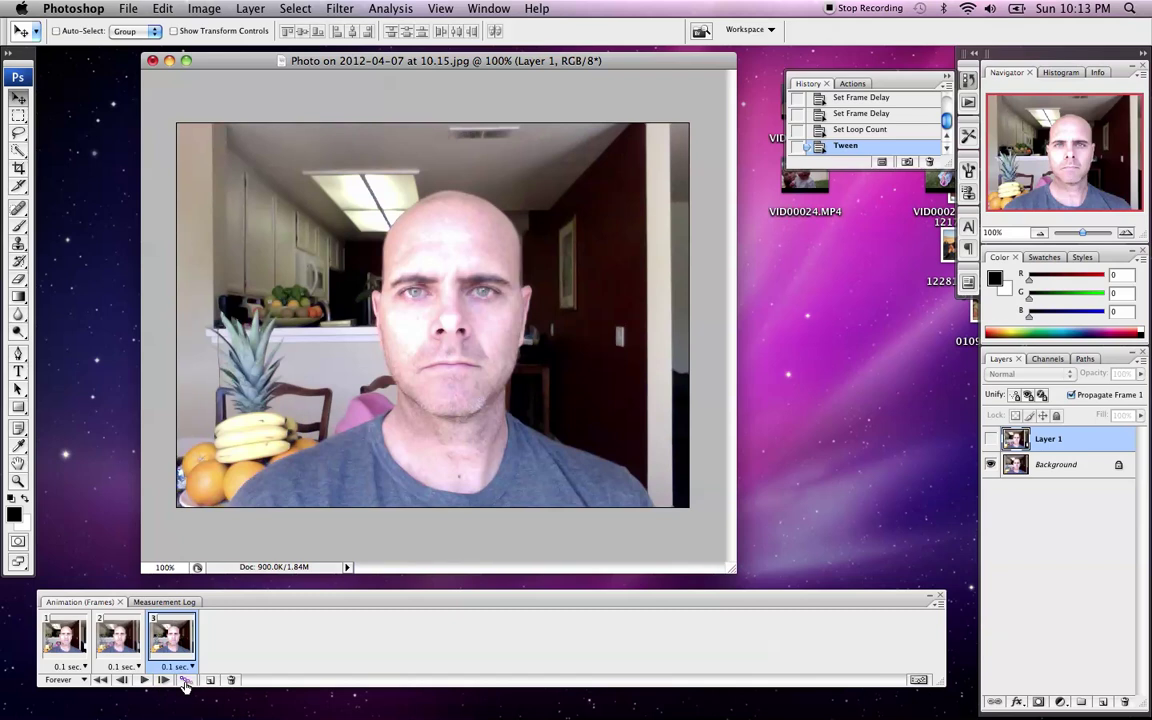
# Step: Tween the last frame toward First Frame with 1 added frame, then play the loop
pyautogui.click(185, 682)
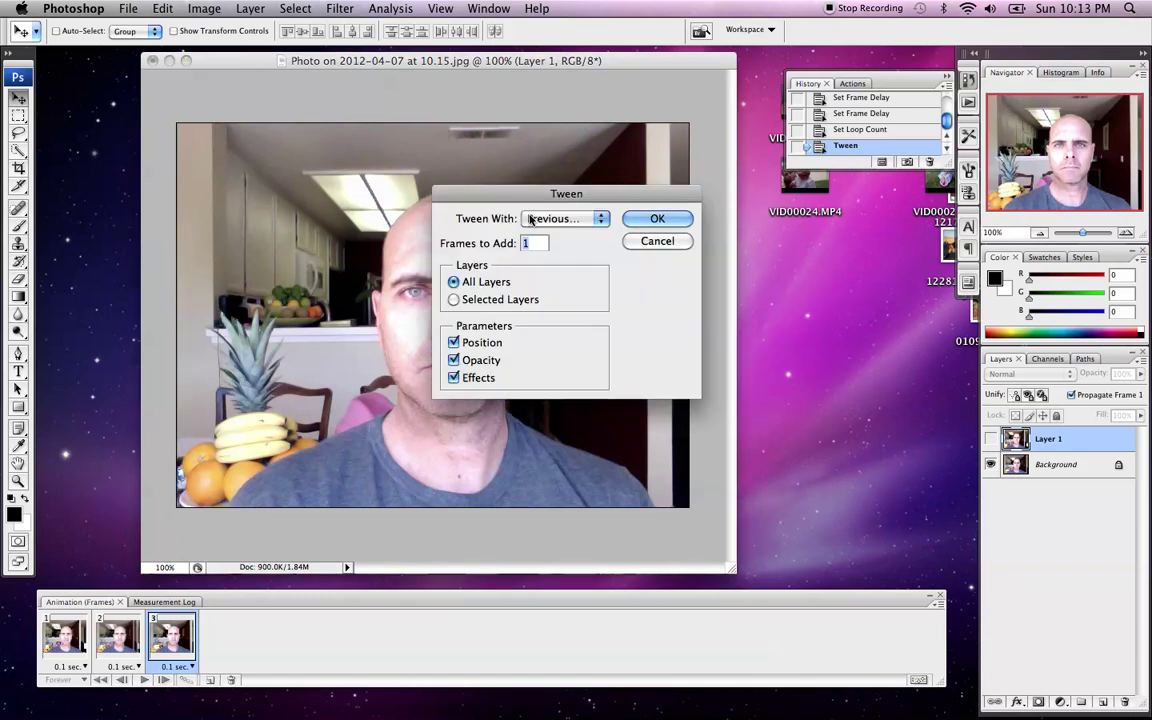
pyautogui.click(592, 220)
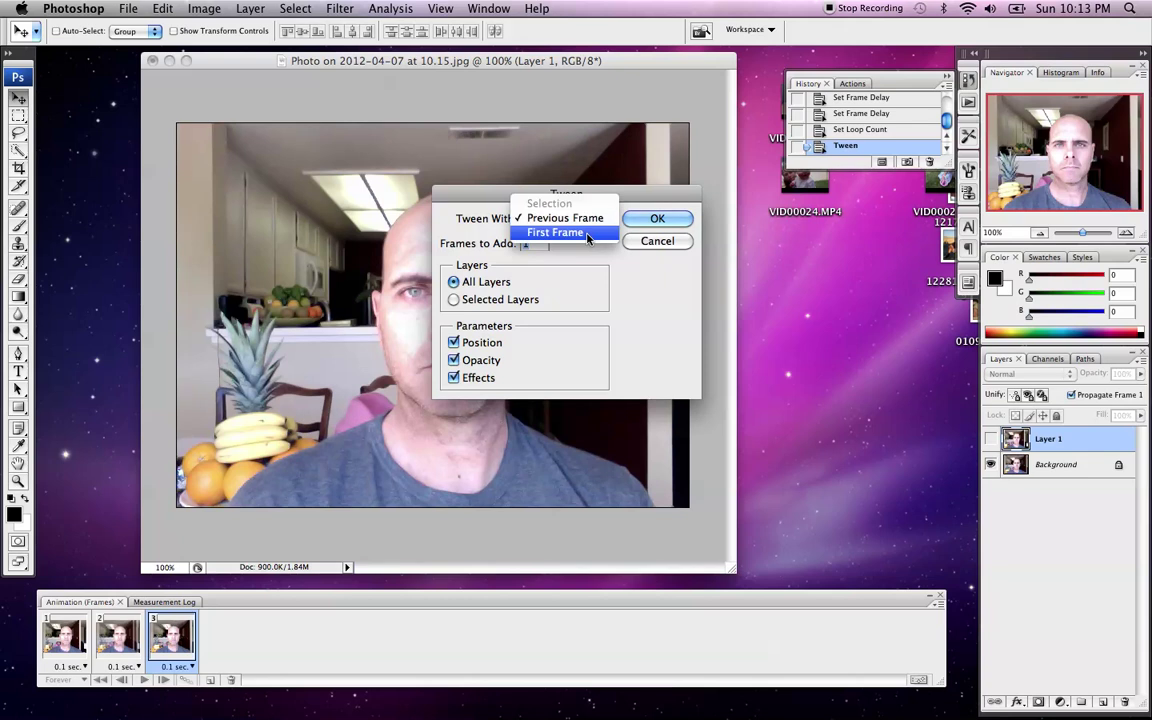
pyautogui.click(585, 231)
pyautogui.click(647, 222)
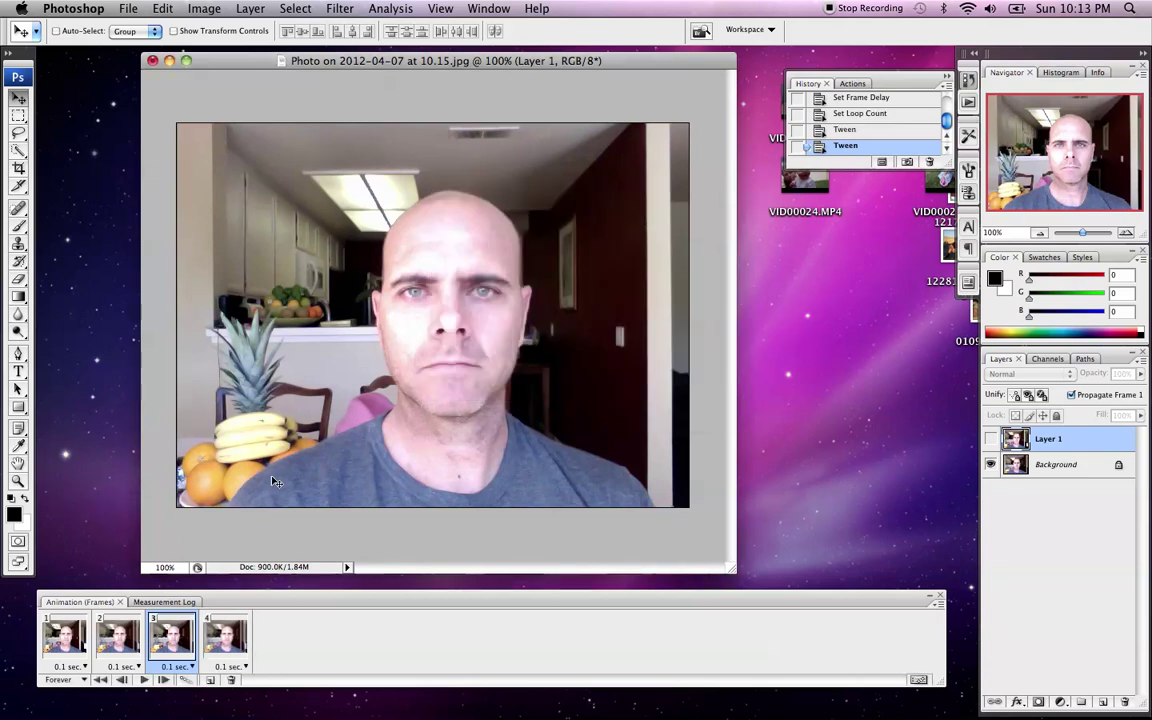
pyautogui.click(145, 680)
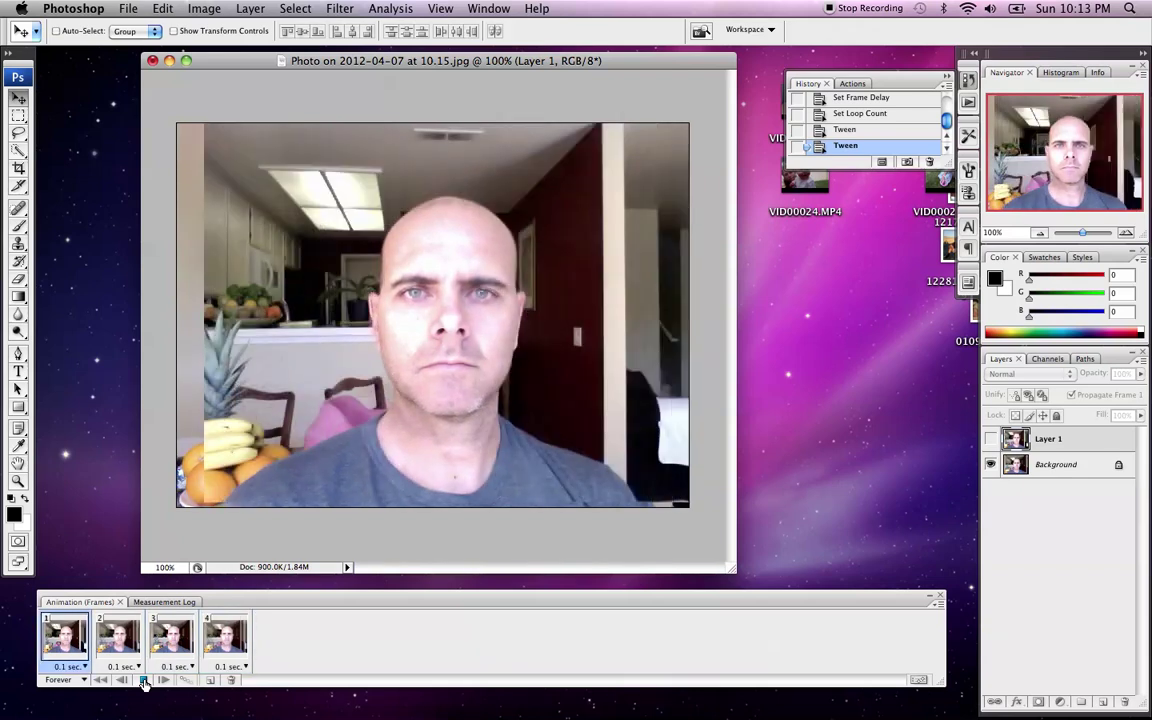
pyautogui.click(144, 681)
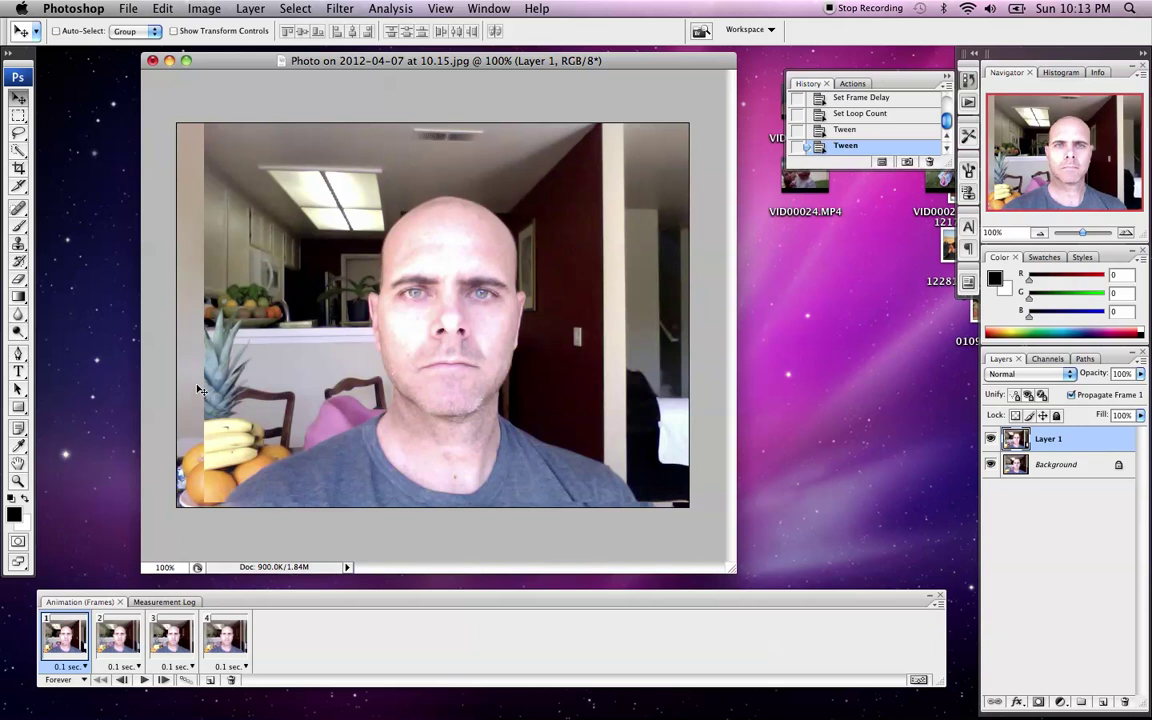
# Step: Crop the canvas tightly around the face and play the cropped animation
pyautogui.click(18, 169)
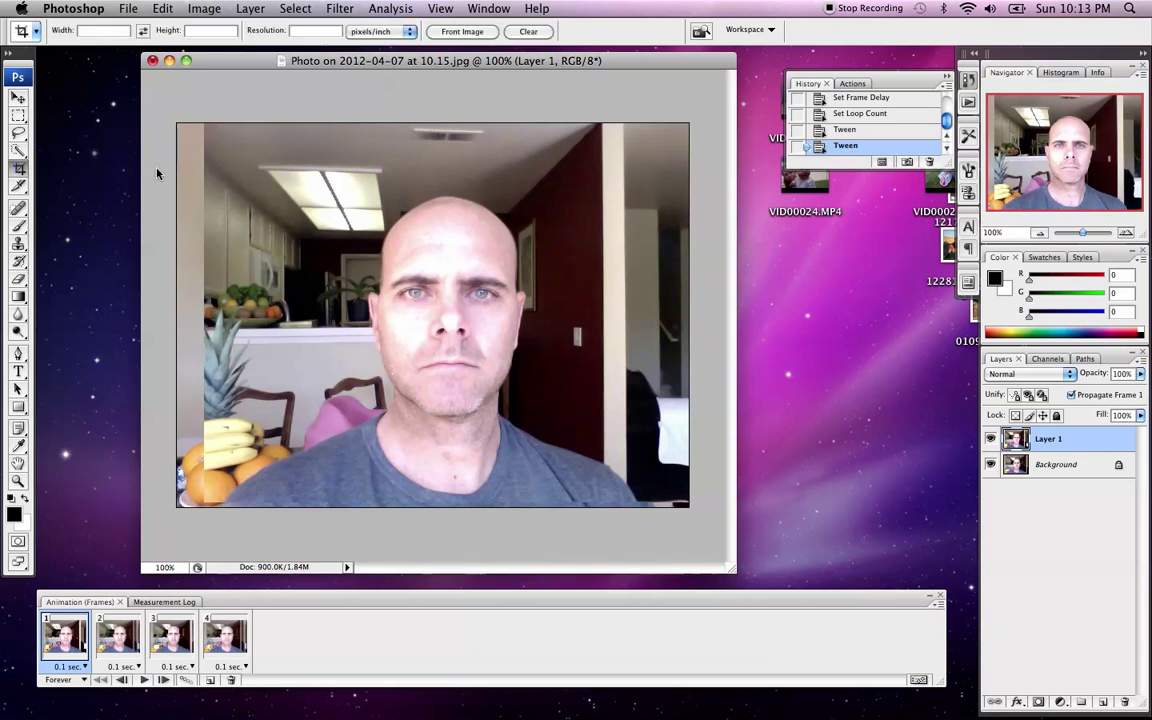
pyautogui.rightClick(222, 147)
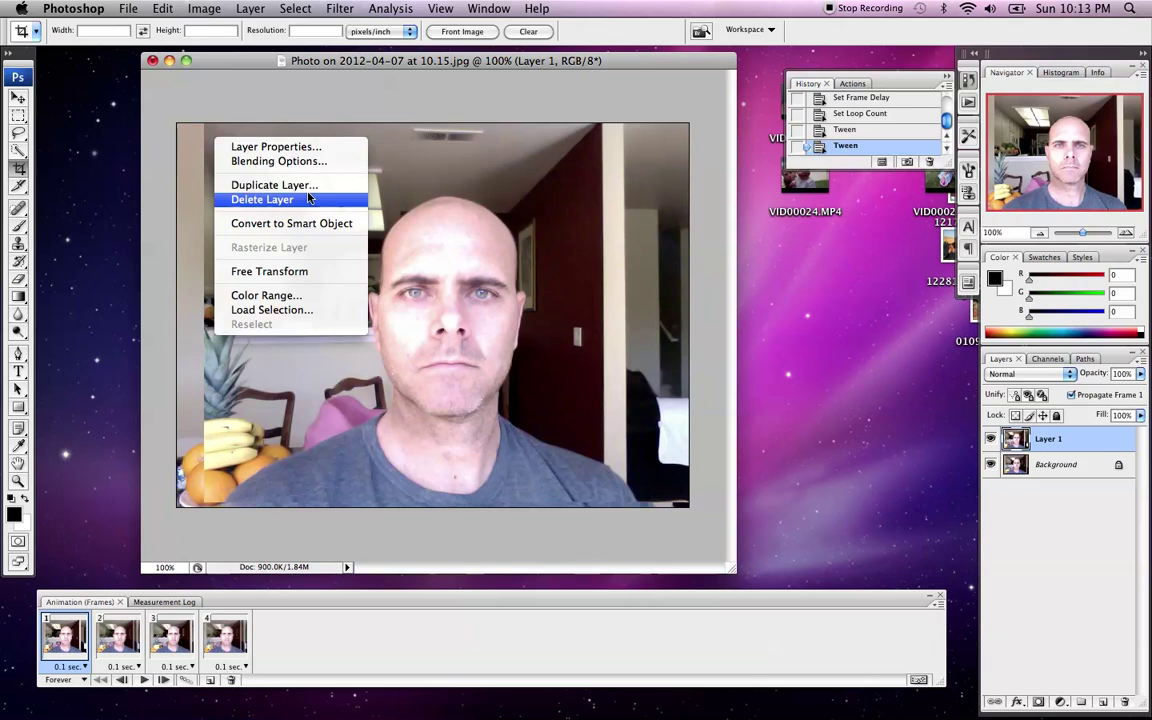
pyautogui.click(284, 184)
pyautogui.click(738, 264)
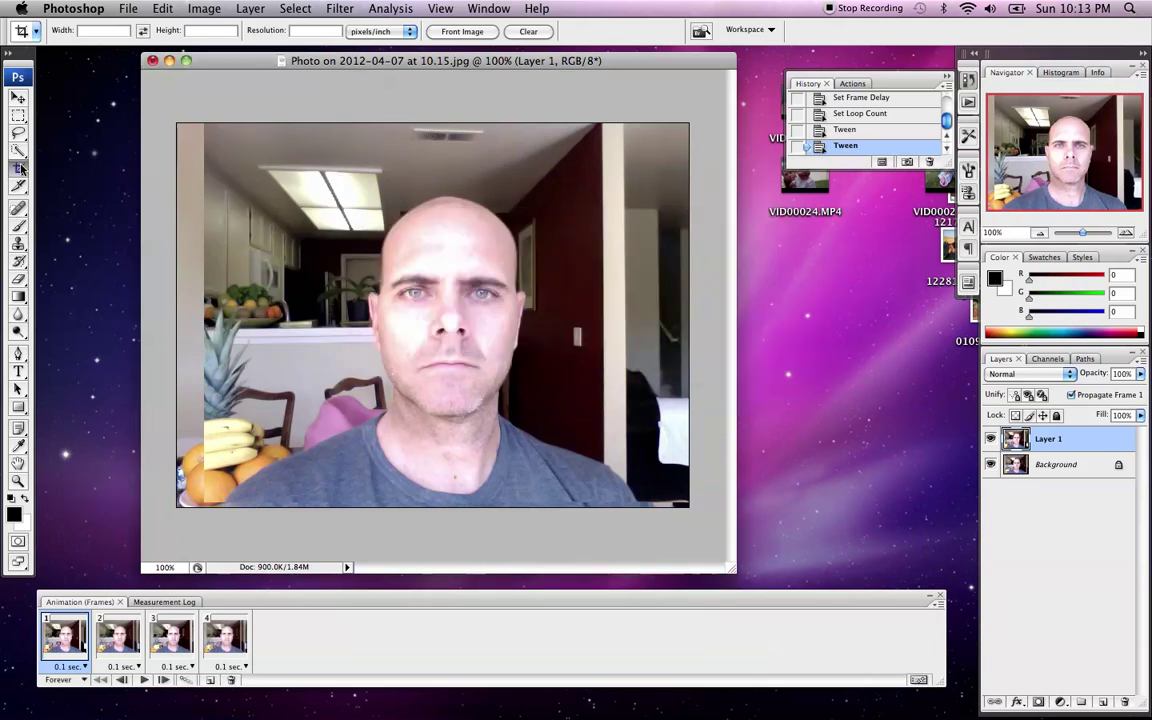
pyautogui.moveTo(219, 150); pyautogui.dragTo(455, 273)
pyautogui.moveTo(597, 435); pyautogui.dragTo(670, 481)
pyautogui.press('Return')
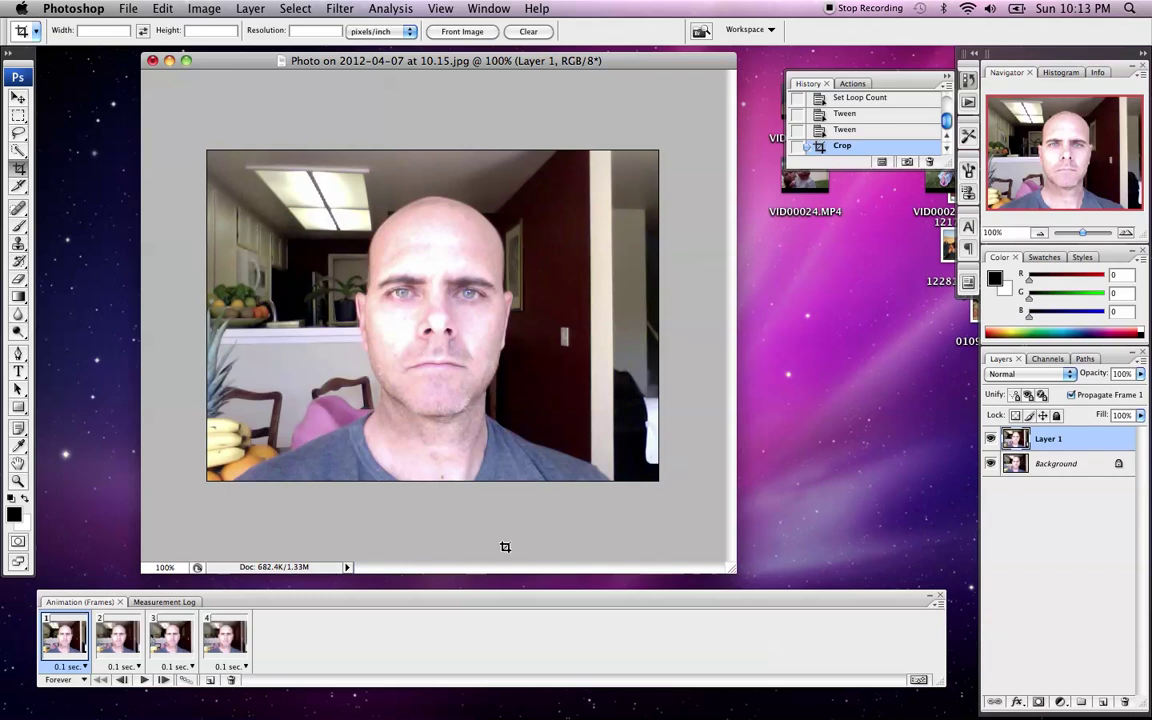
pyautogui.click(145, 680)
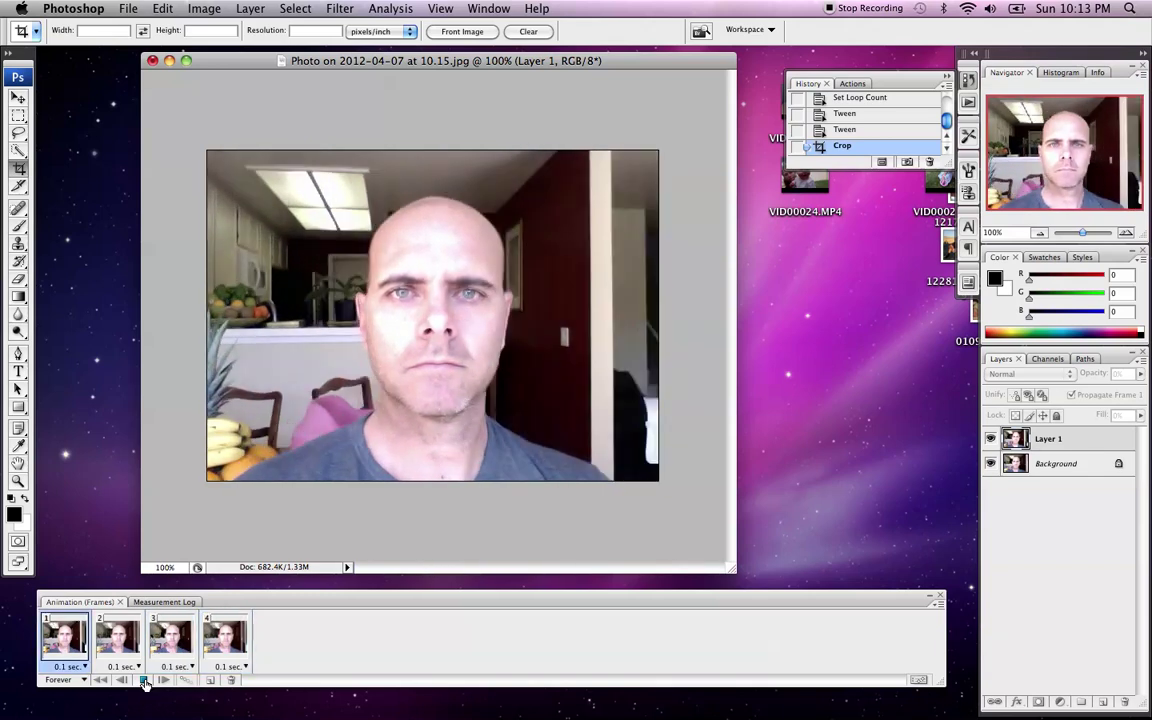
pyautogui.click(144, 681)
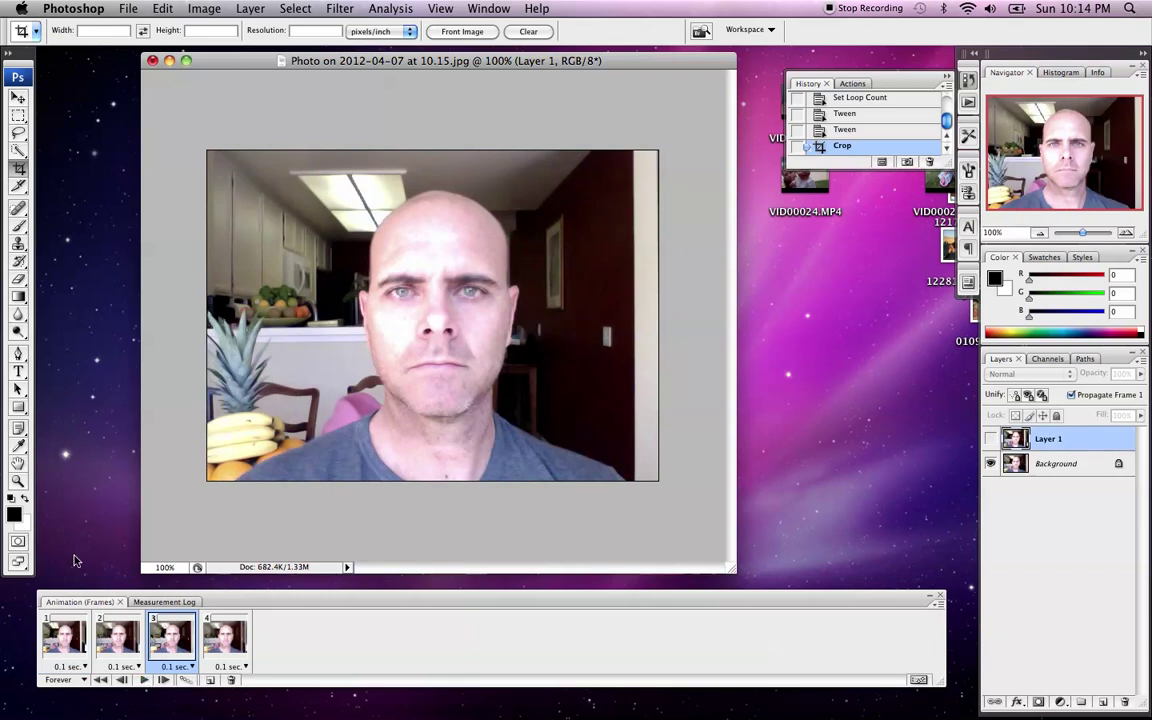
# Step: Open Save for Web & Devices from the File menu to preview the looping GIF
pyautogui.click(133, 6)
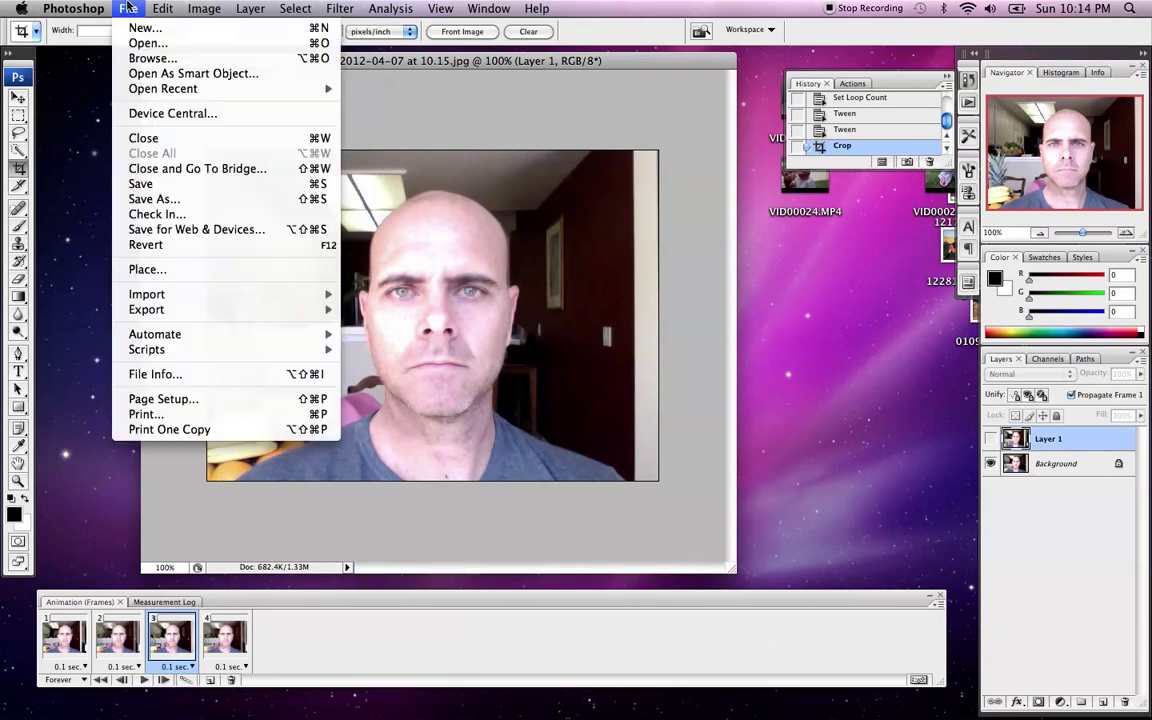
pyautogui.click(199, 231)
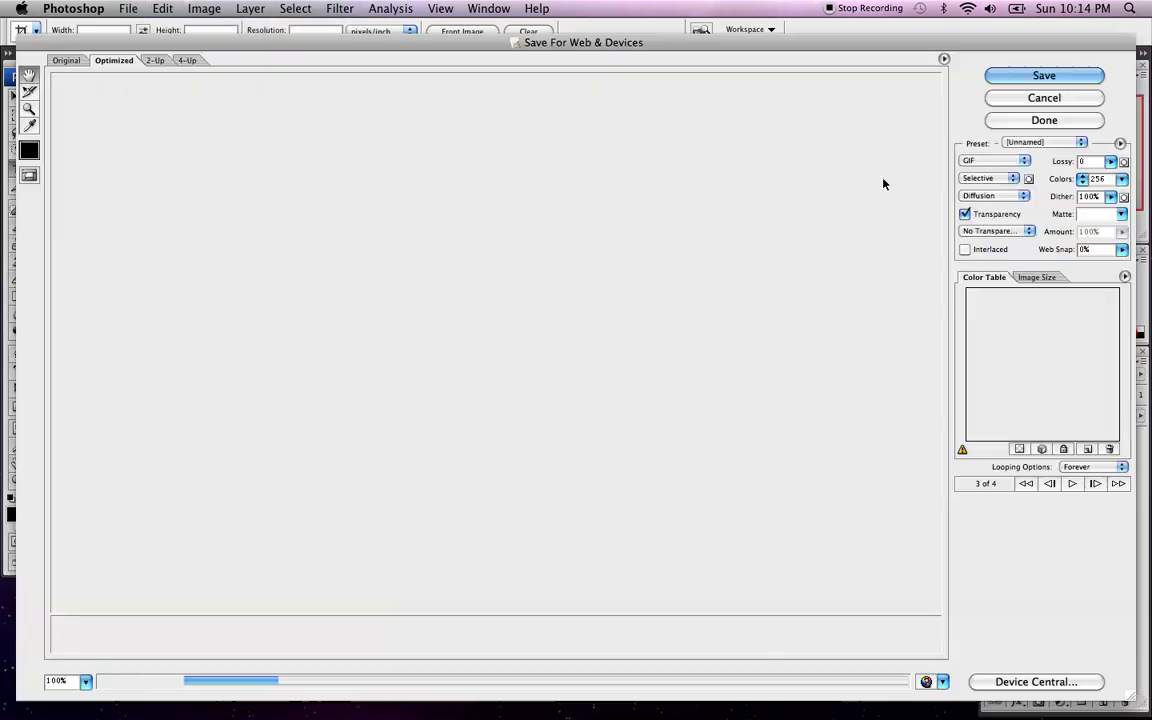